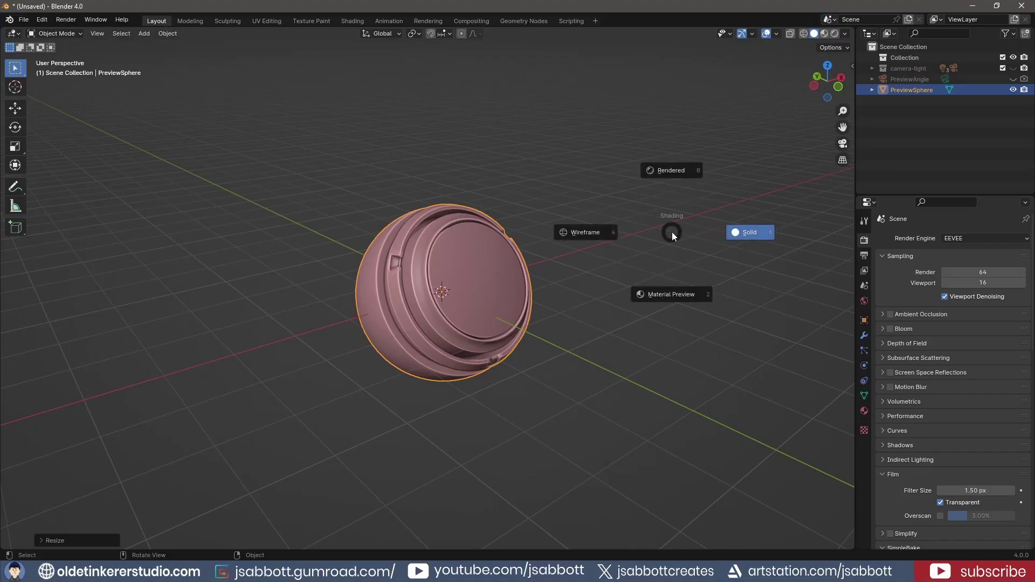
# - Switch the viewport to Material Preview shading and split it horizontally, making the lower area a Shader Editor
pyautogui.click(673, 296)
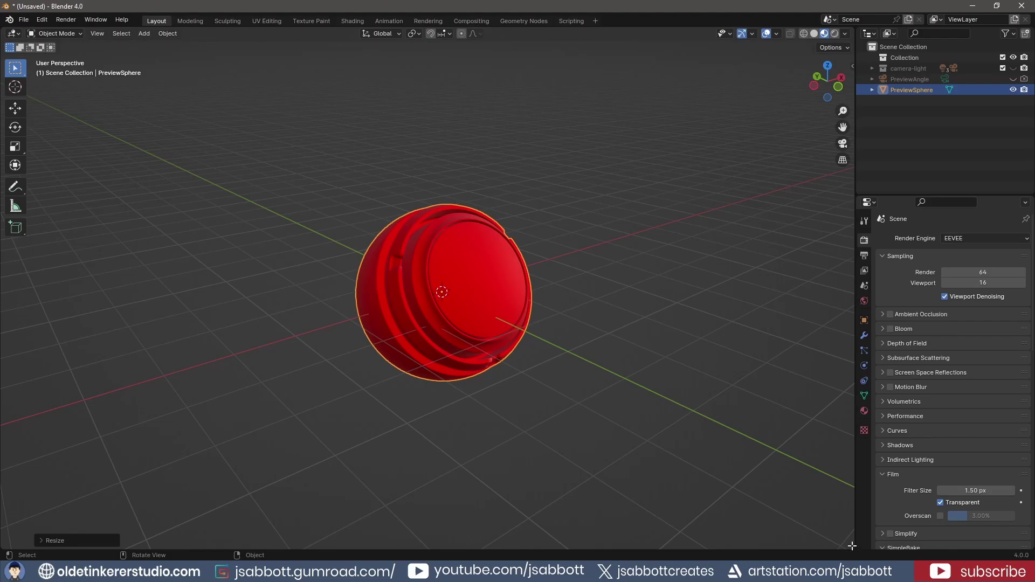
pyautogui.moveTo(852, 546); pyautogui.dragTo(801, 283)
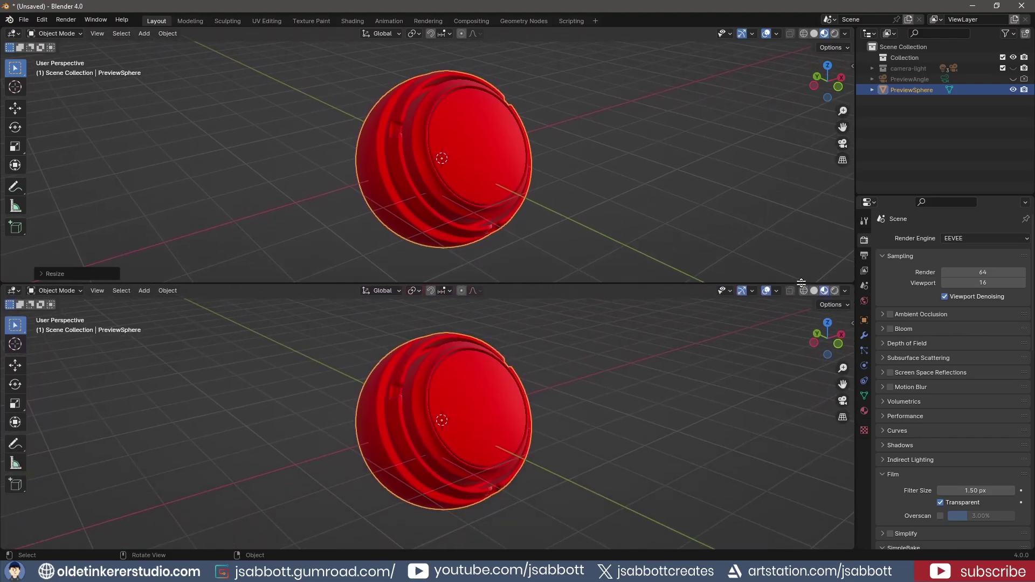
pyautogui.click(15, 291)
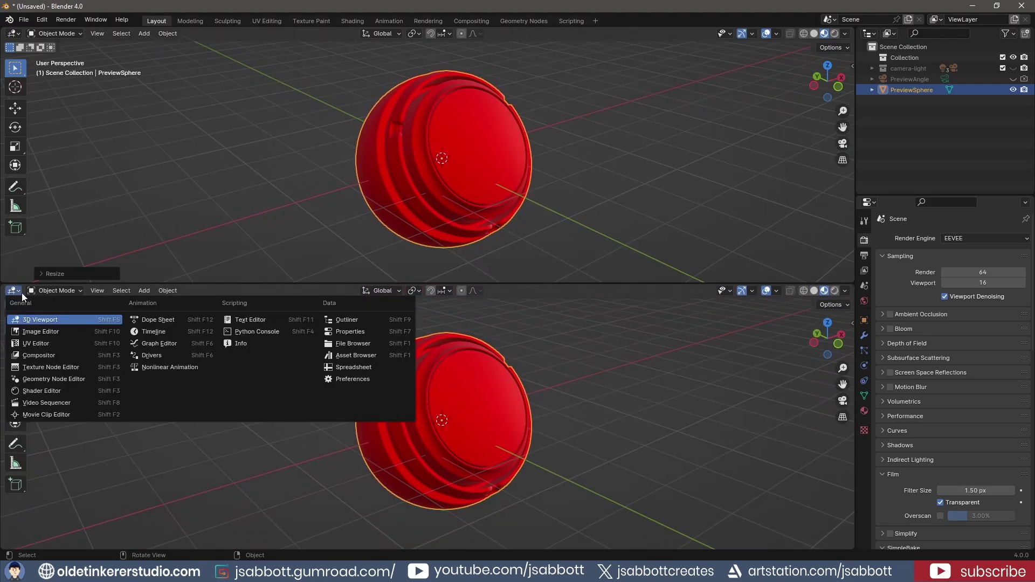
pyautogui.click(50, 391)
# - Create a new material for the PreviewSphere and name it "color"
pyautogui.click(444, 295)
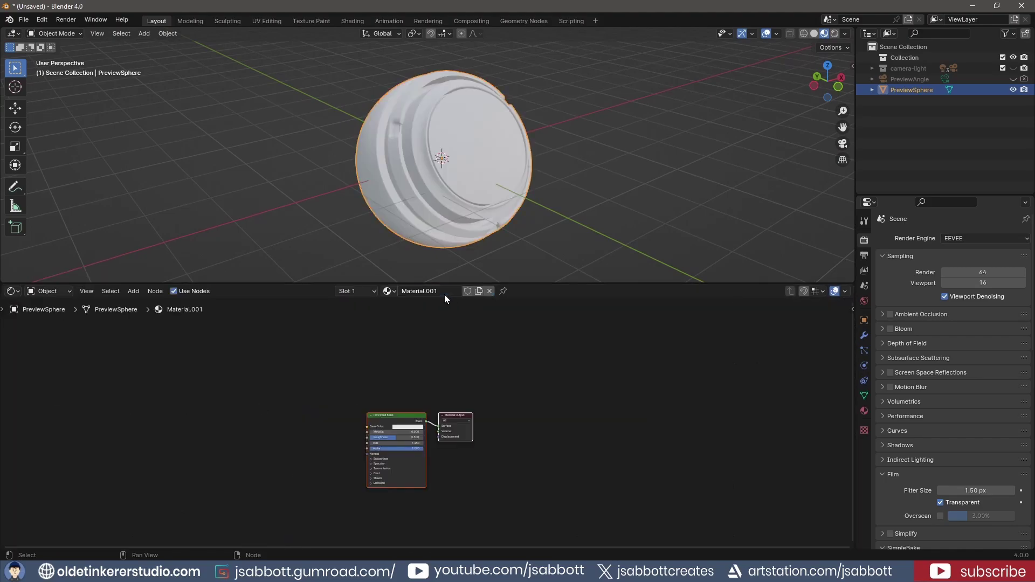
pyautogui.click(441, 292)
pyautogui.write('color')
pyautogui.press('Return')
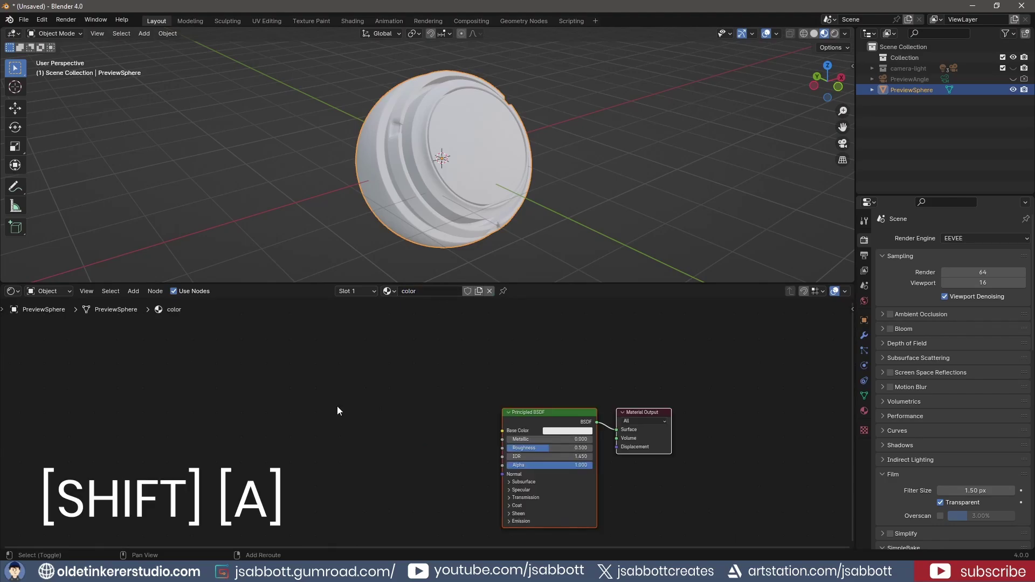
# - Add an RGB input node above and to the left of the Principled BSDF node
pyautogui.hotkey('shift', 'a')
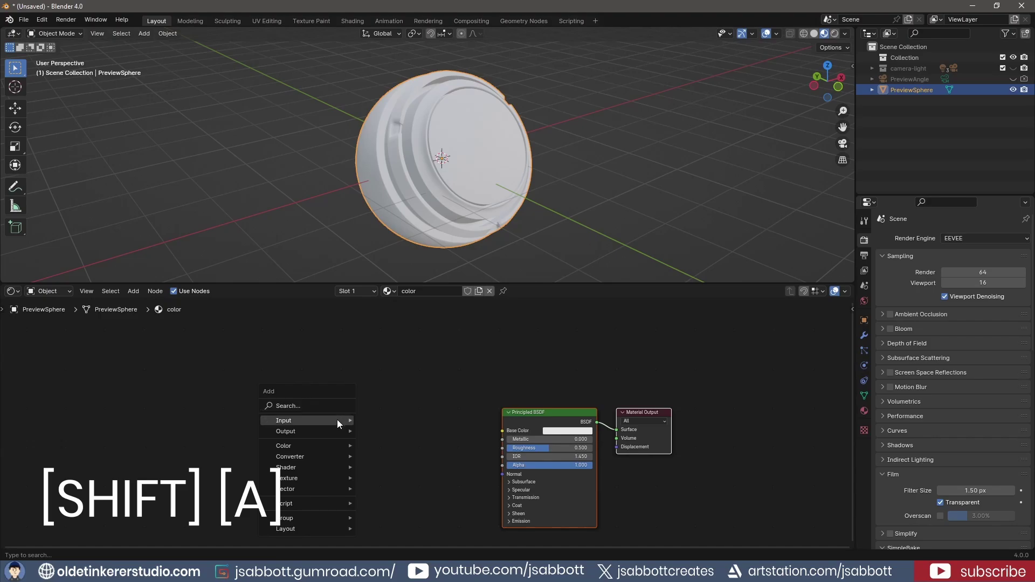
pyautogui.moveTo(337, 420)
pyautogui.click(414, 356)
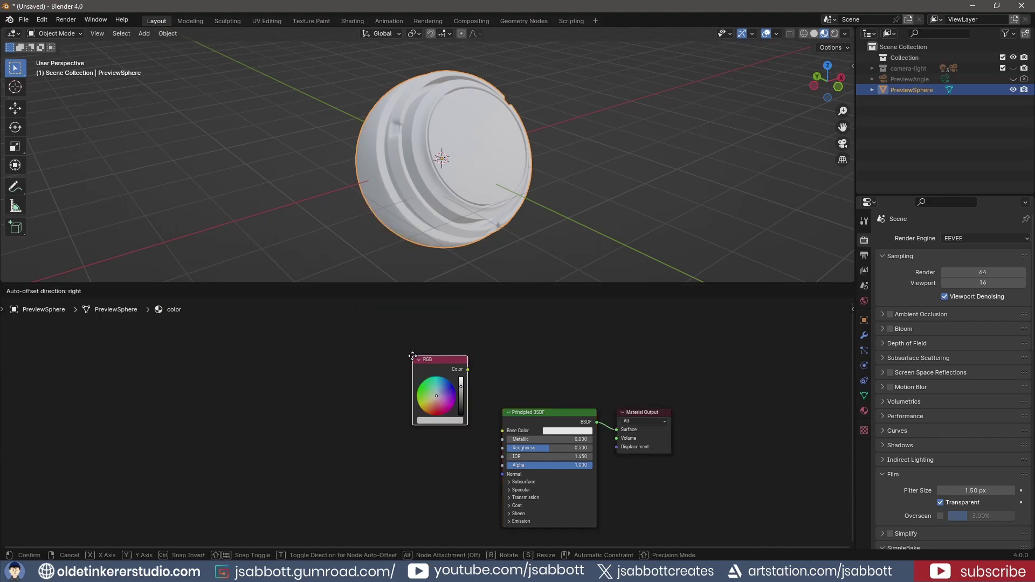
pyautogui.click(363, 318)
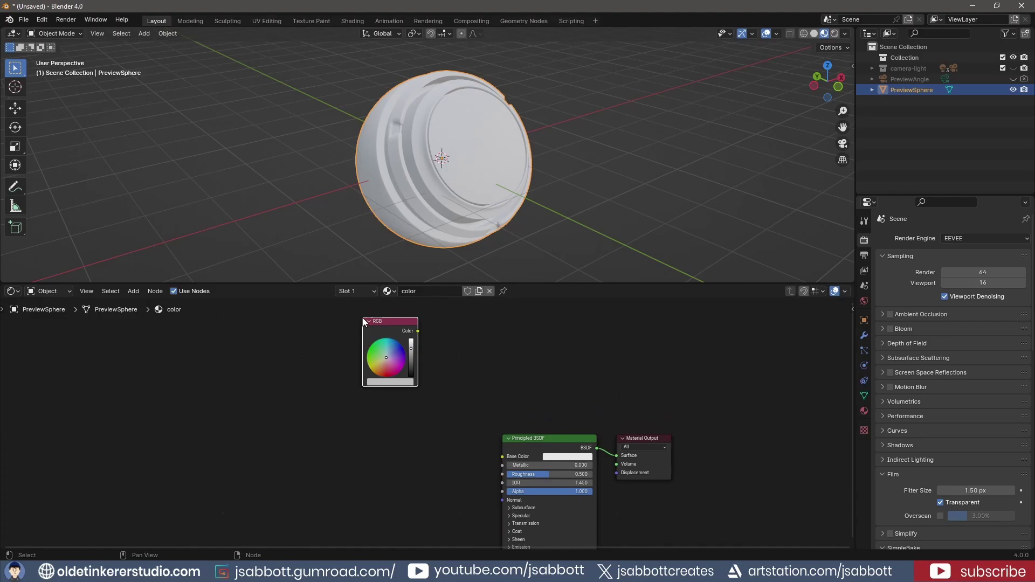
# - Duplicate the RGB node five times, stacking the copies in a vertical column beneath the original
pyautogui.scroll(-2, 289, 388)
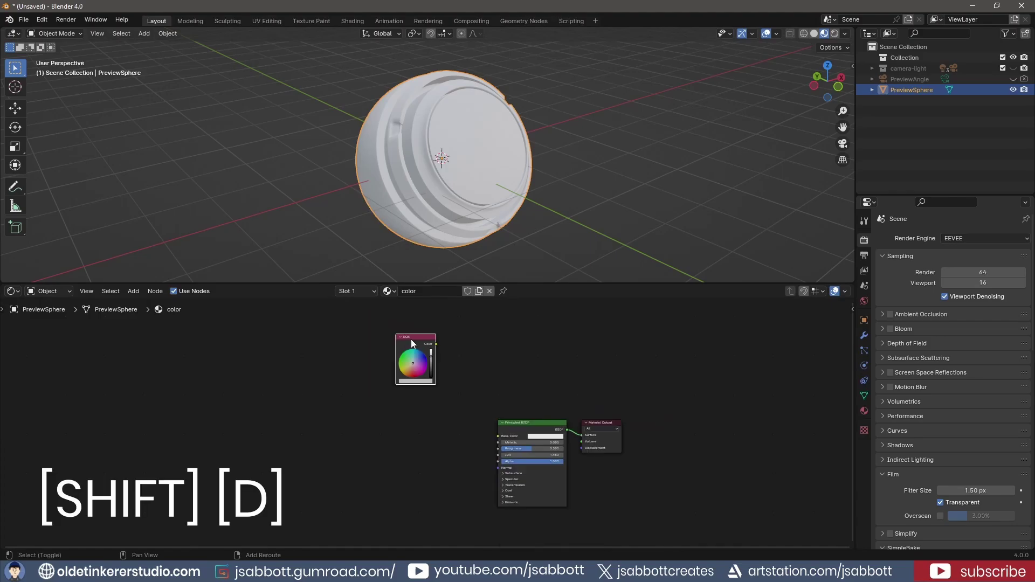
pyautogui.hotkey('shift', 'd')
pyautogui.click(412, 395)
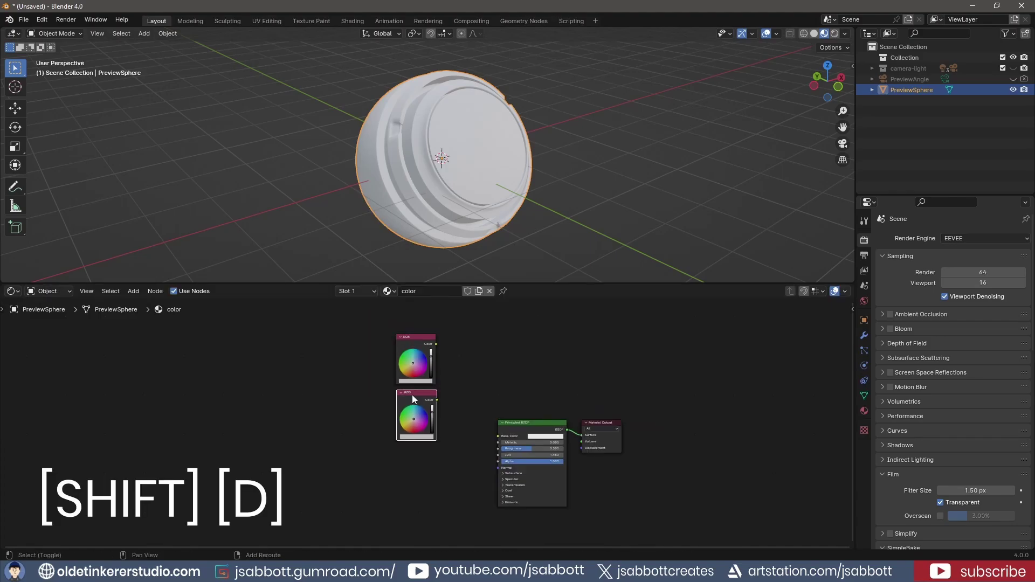
pyautogui.hotkey('shift', 'd')
pyautogui.click(410, 451)
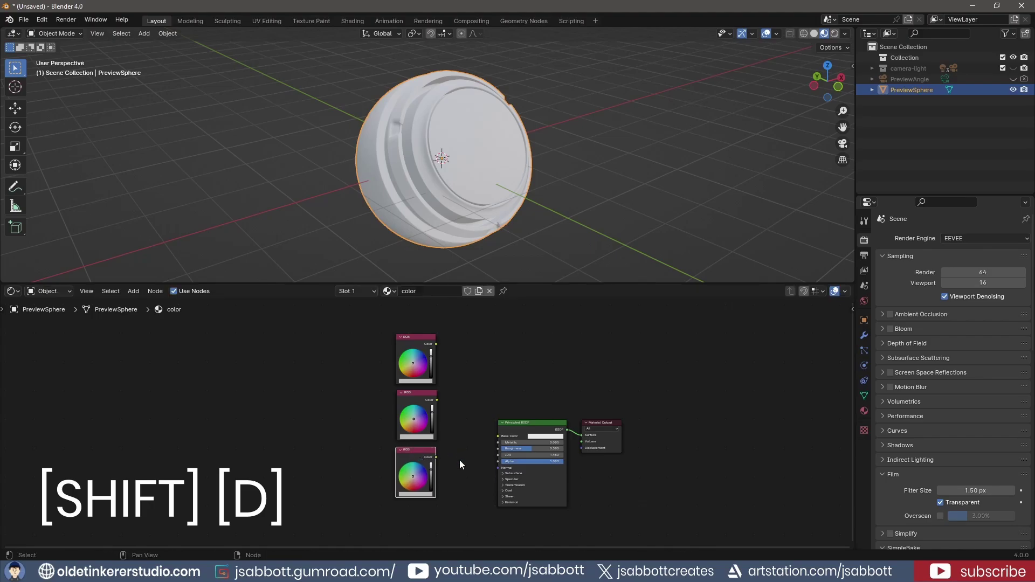
pyautogui.moveTo(460, 467); pyautogui.dragTo(456, 362, button='middle')
pyautogui.hotkey('shift', 'd')
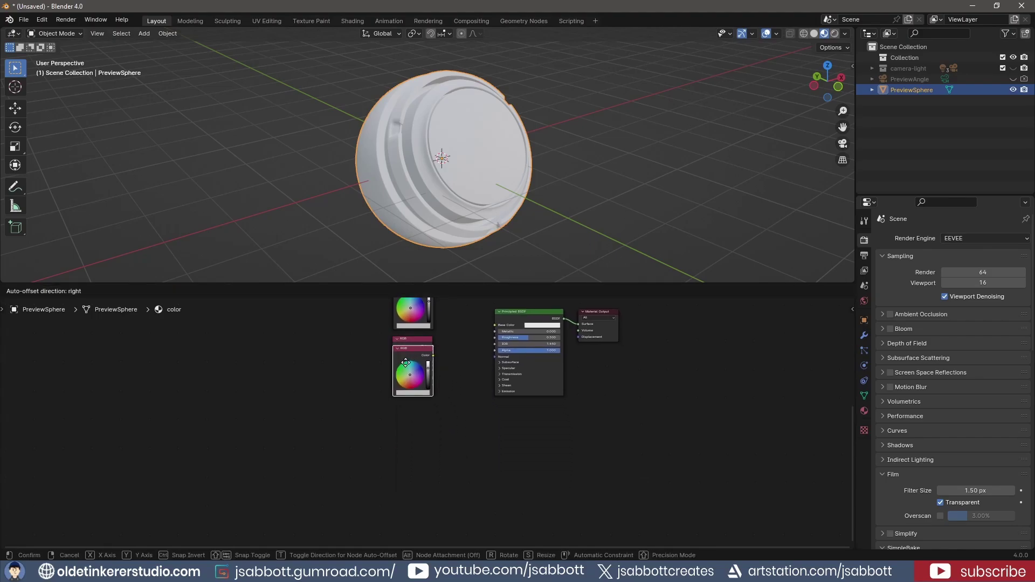
pyautogui.click(404, 408)
pyautogui.hotkey('shift', 'd')
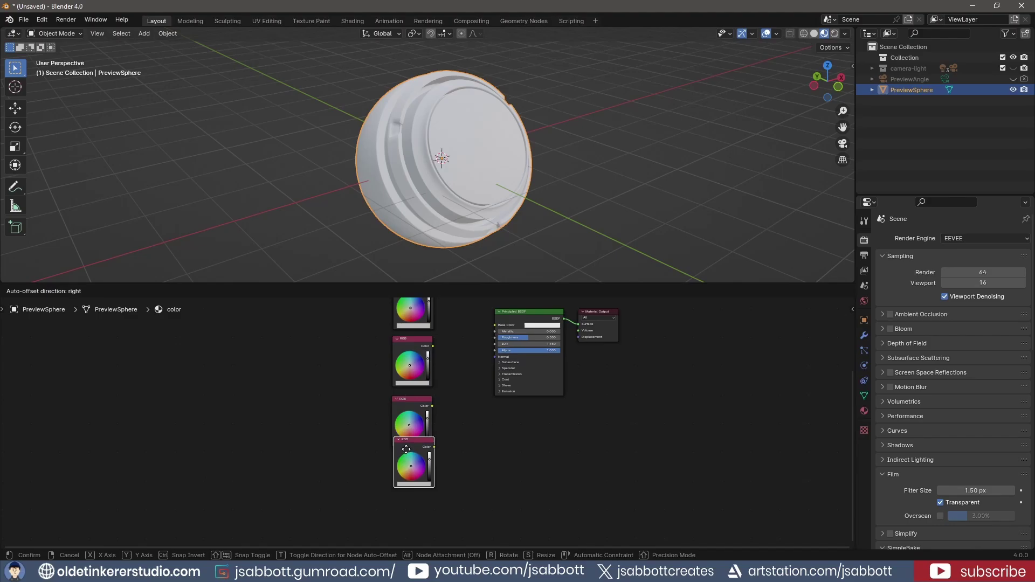
pyautogui.click(404, 467)
pyautogui.hotkey('shift', 'd')
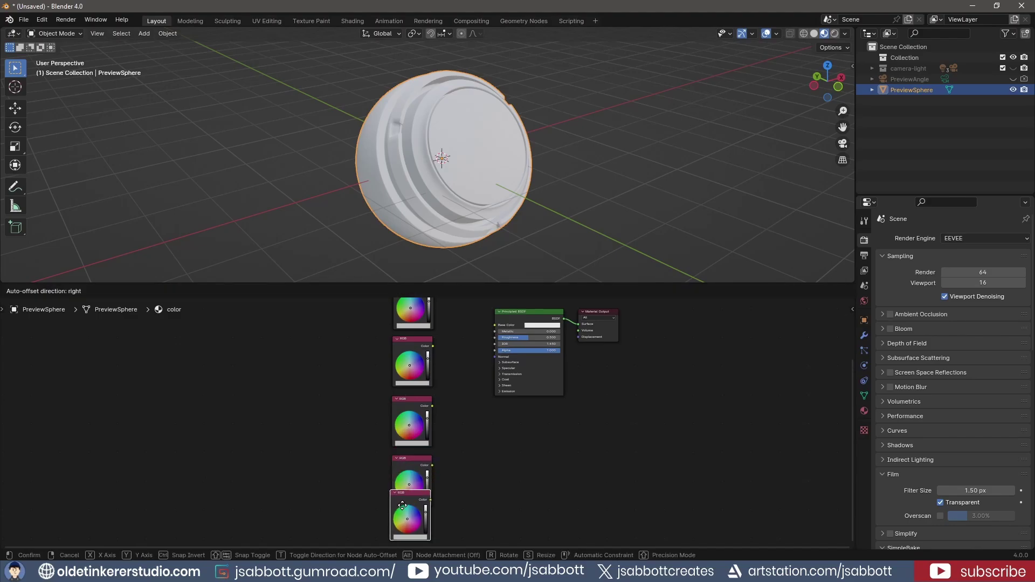
pyautogui.click(404, 525)
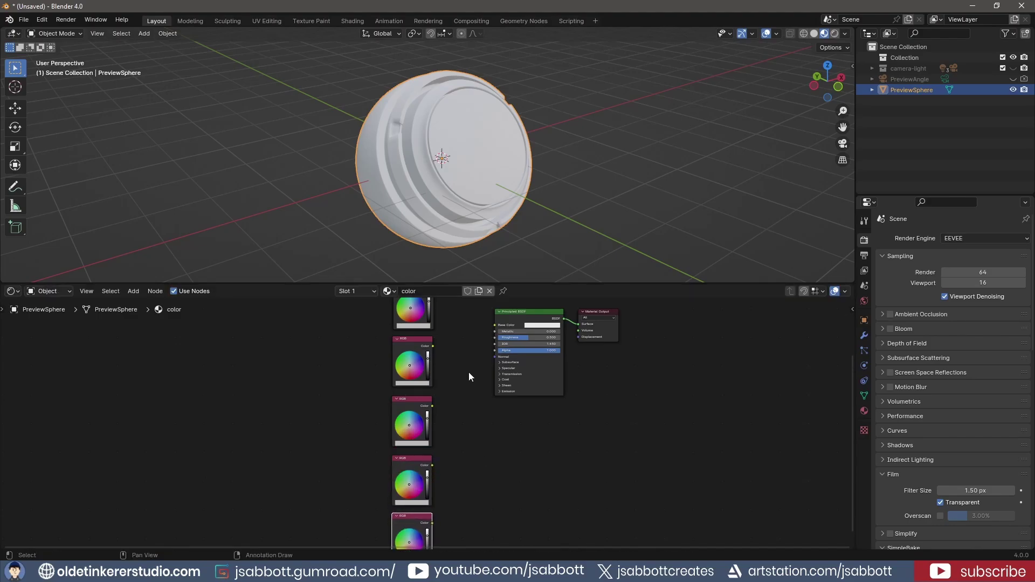
# - Enlarge the Shader Editor area and combine all six RGB nodes into a node group
pyautogui.moveTo(469, 375); pyautogui.dragTo(468, 449, button='middle')
pyautogui.moveTo(421, 284); pyautogui.dragTo(421, 208)
pyautogui.scroll(-3, 478, 377)
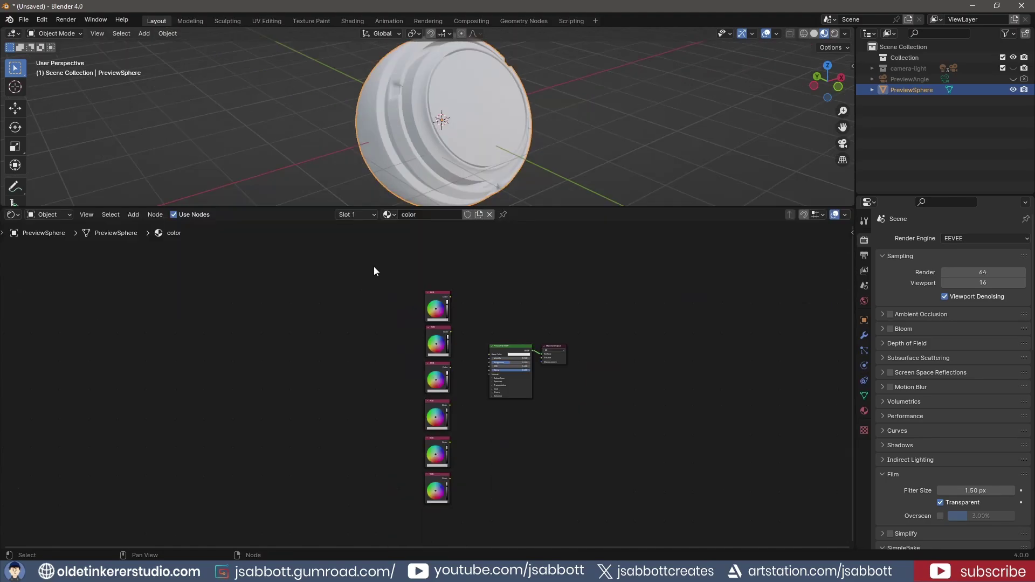
pyautogui.moveTo(374, 266); pyautogui.dragTo(475, 526)
pyautogui.hotkey('ctrl', 'g')
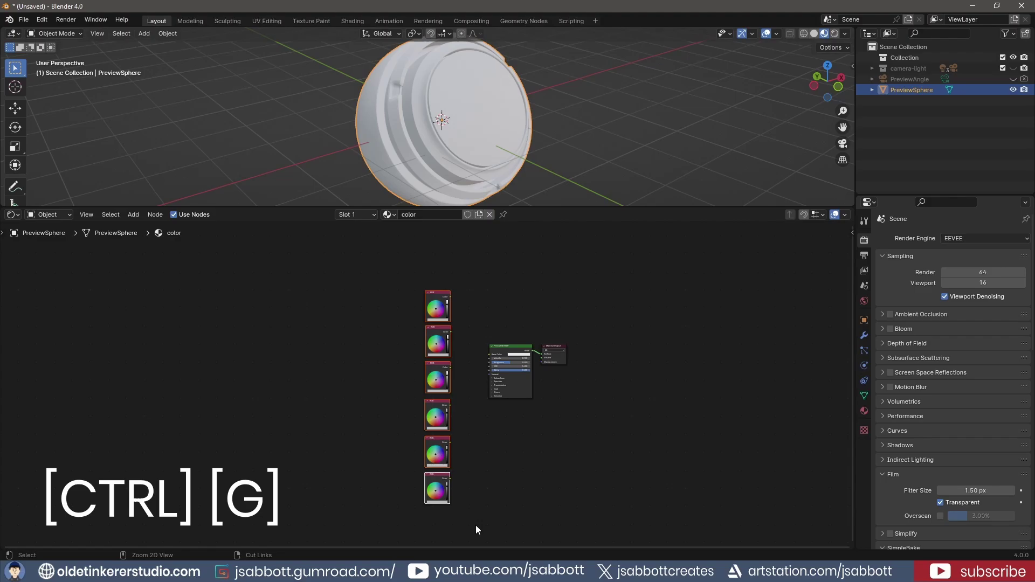
pyautogui.hotkey('ctrl', 'g')
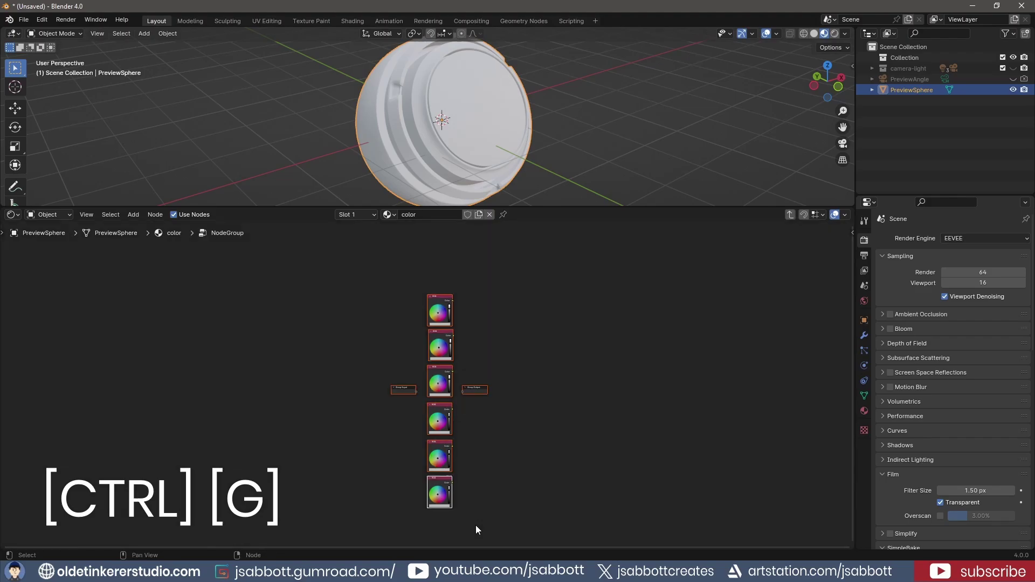
# - Label the active RGB node, the lowest in the column, "Color Node Group"
pyautogui.scroll(4, 538, 471)
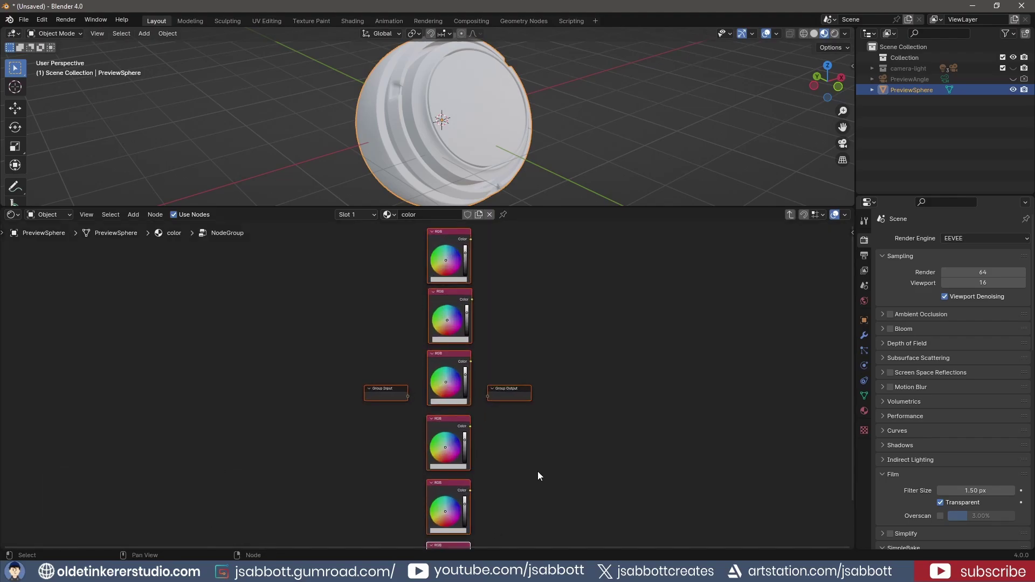
pyautogui.press('n')
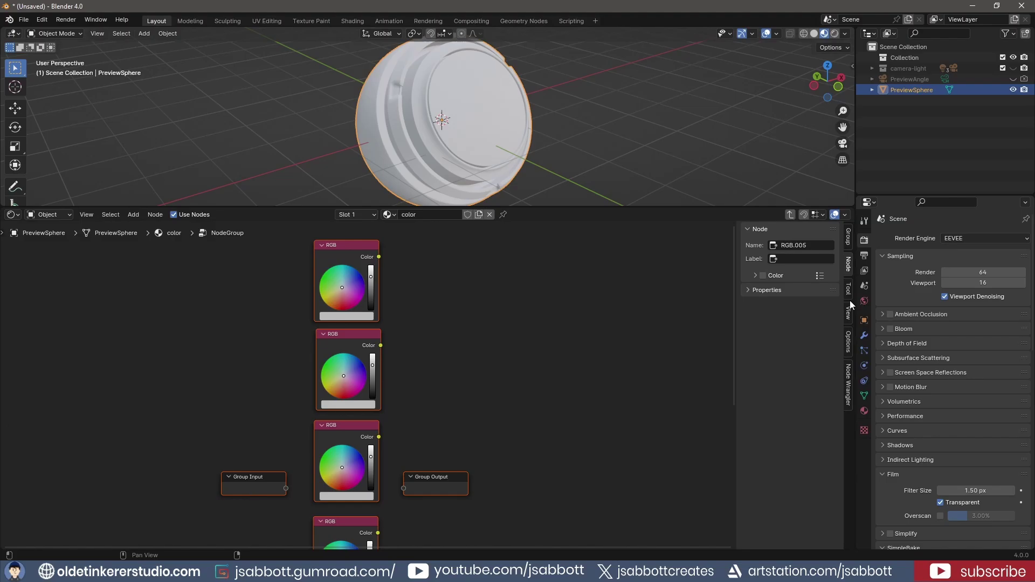
pyautogui.click(798, 259)
pyautogui.write('Color Node Group')
pyautogui.press('Return')
# - Connect the Color output of each of the six RGB nodes to its own new Group Output socket, in order from the top
pyautogui.moveTo(379, 257); pyautogui.dragTo(403, 489)
pyautogui.moveTo(381, 346); pyautogui.dragTo(403, 499)
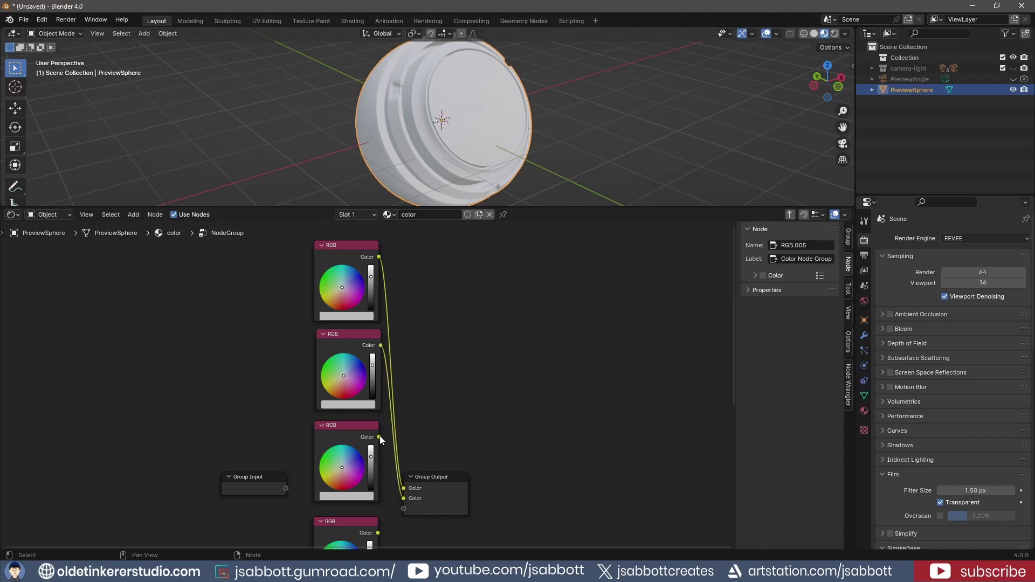
pyautogui.moveTo(380, 436); pyautogui.dragTo(403, 509)
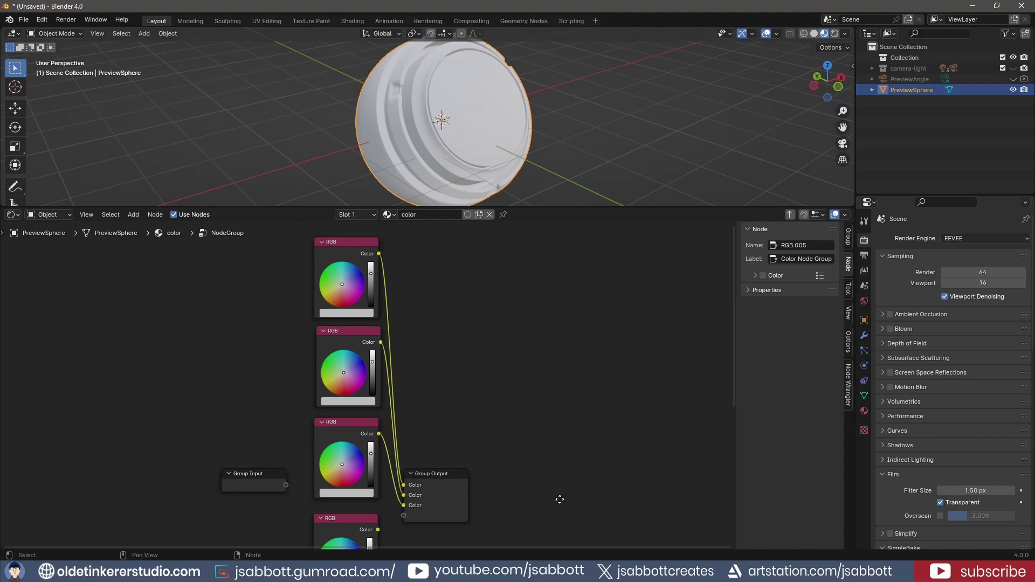
pyautogui.moveTo(407, 527); pyautogui.dragTo(406, 325, button='middle')
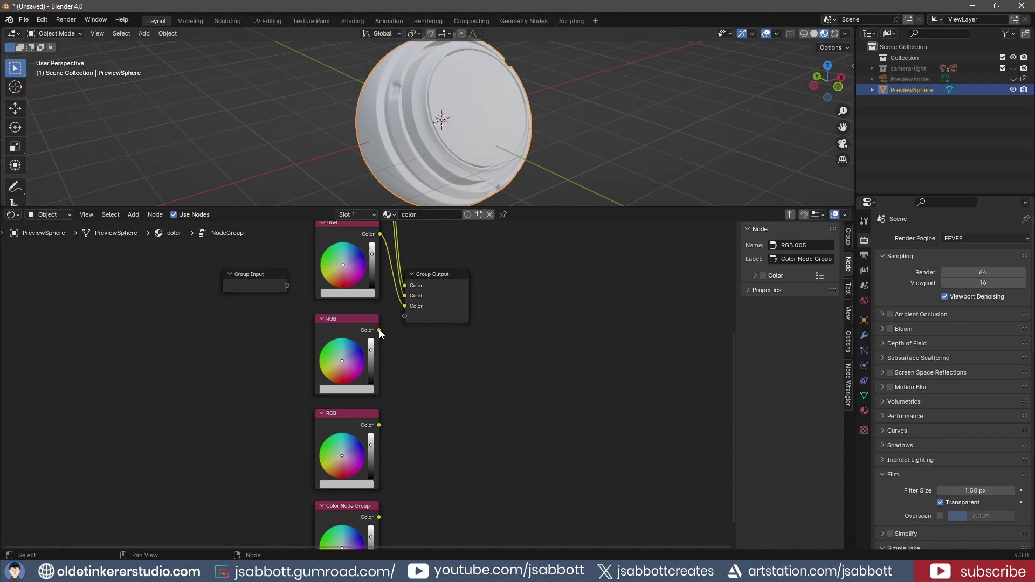
pyautogui.moveTo(380, 330); pyautogui.dragTo(403, 317)
pyautogui.moveTo(380, 424); pyautogui.dragTo(407, 325)
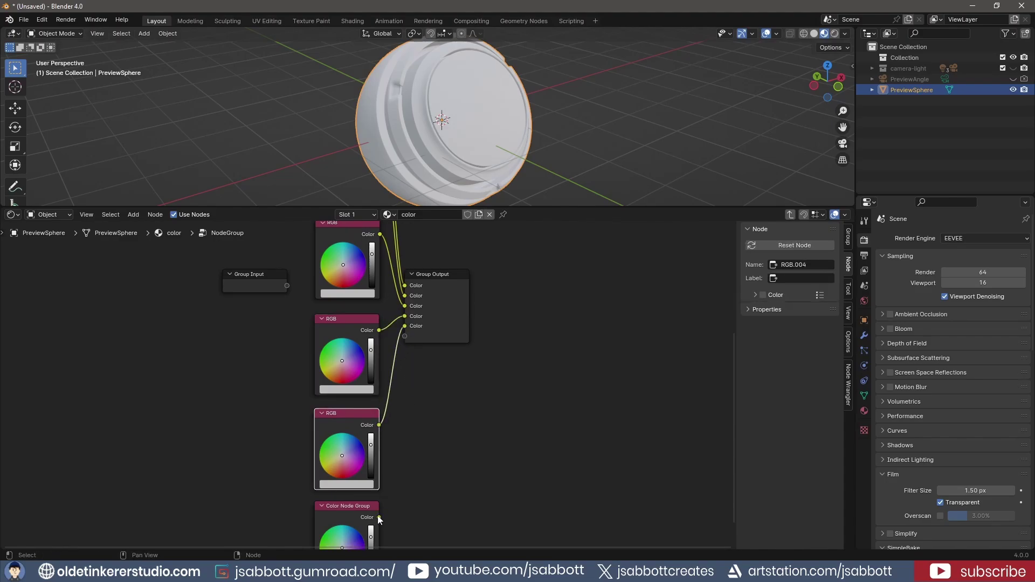
pyautogui.moveTo(379, 517); pyautogui.dragTo(405, 336)
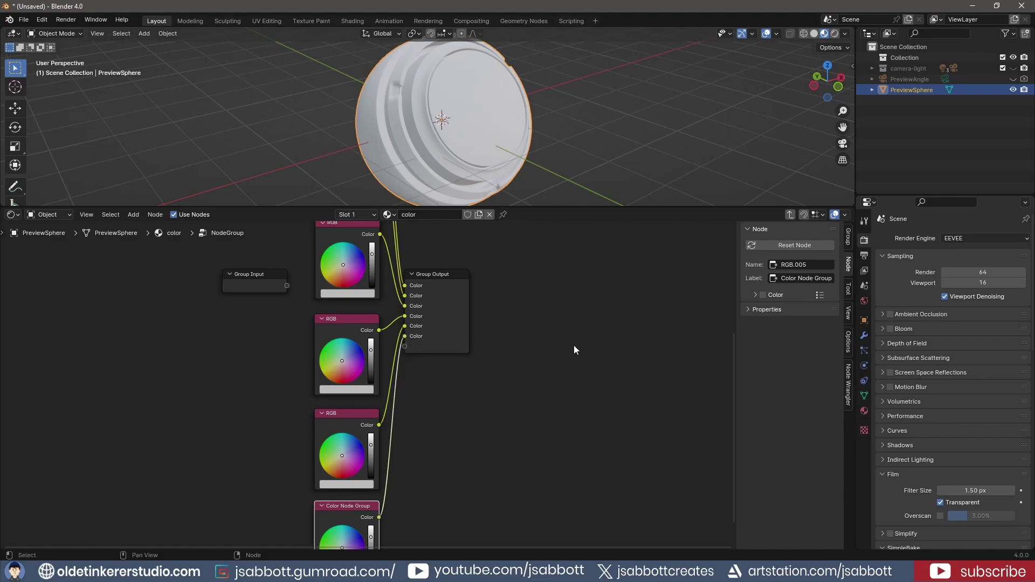
# - Set the first RGB node's color to white and darken the second one to a very dark gray
pyautogui.moveTo(569, 286); pyautogui.dragTo(553, 492, button='middle')
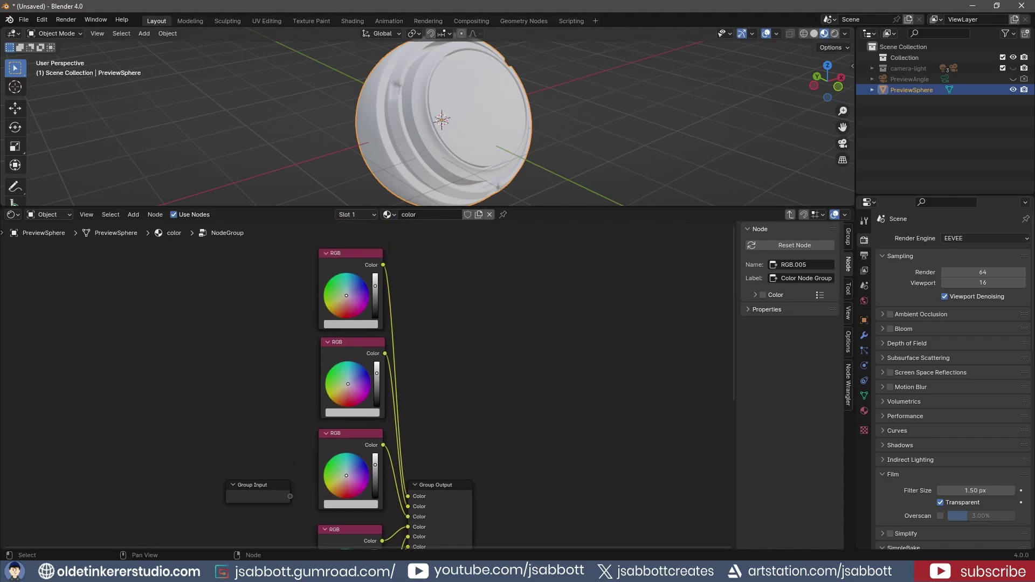
pyautogui.moveTo(376, 285); pyautogui.dragTo(376, 273)
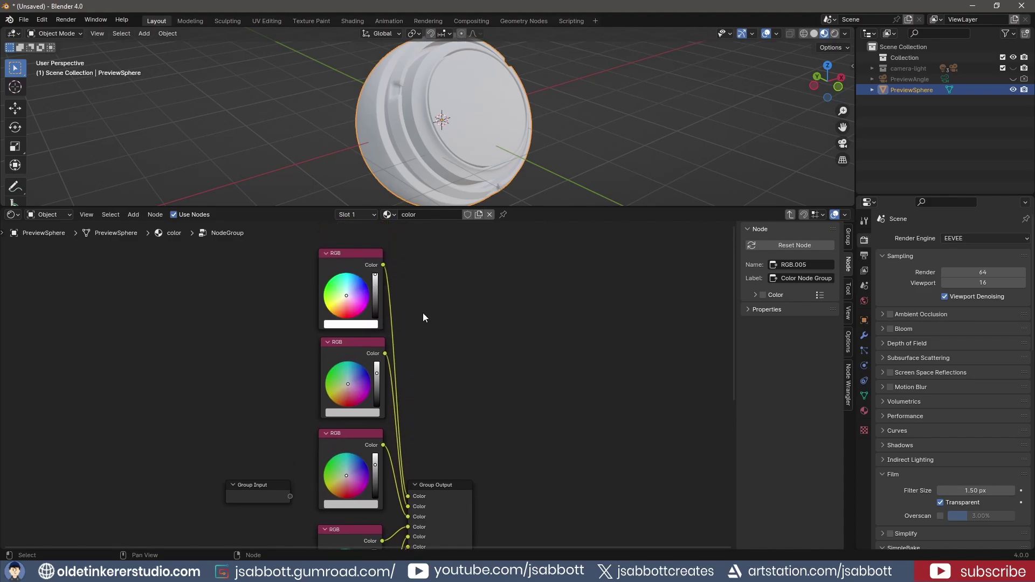
pyautogui.moveTo(376, 375); pyautogui.dragTo(377, 398)
# - Color the remaining four RGB nodes blue, red, yellow and green, in order down the column
pyautogui.moveTo(461, 441); pyautogui.dragTo(471, 300, button='middle')
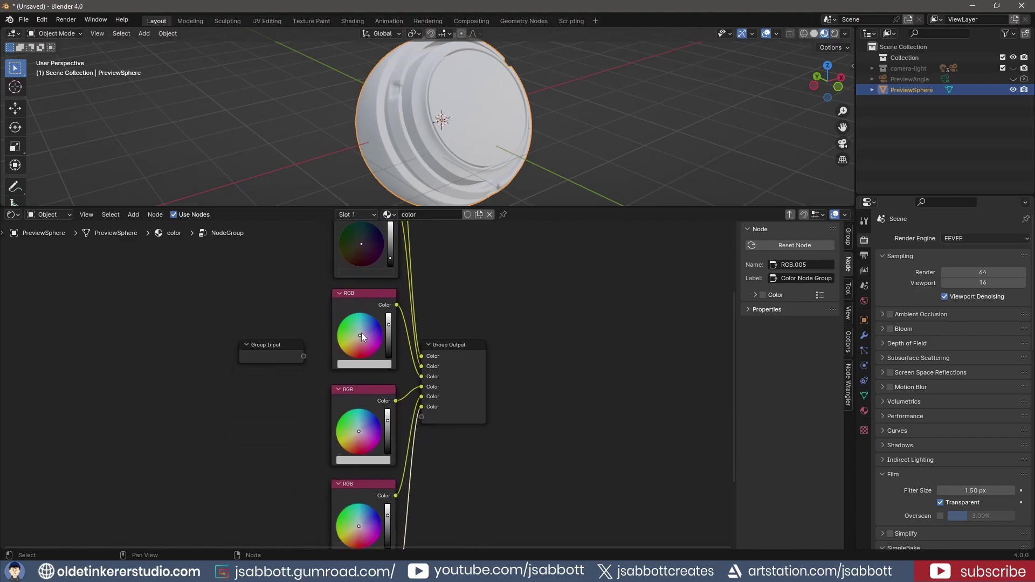
pyautogui.moveTo(360, 334); pyautogui.dragTo(366, 325)
pyautogui.moveTo(358, 432); pyautogui.dragTo(358, 446)
pyautogui.moveTo(479, 527); pyautogui.dragTo(480, 361, button='middle')
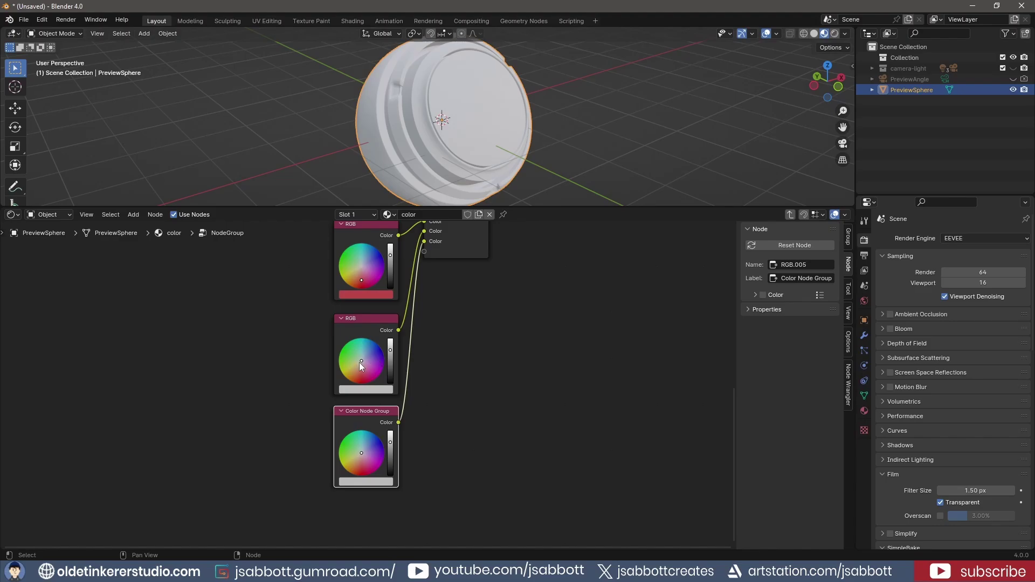
pyautogui.moveTo(361, 360); pyautogui.dragTo(357, 364)
pyautogui.moveTo(361, 450); pyautogui.dragTo(353, 445)
# - Rename the first two output sockets in the group interface to "white" and "gray"
pyautogui.click(848, 236)
pyautogui.scroll(2, 581, 355)
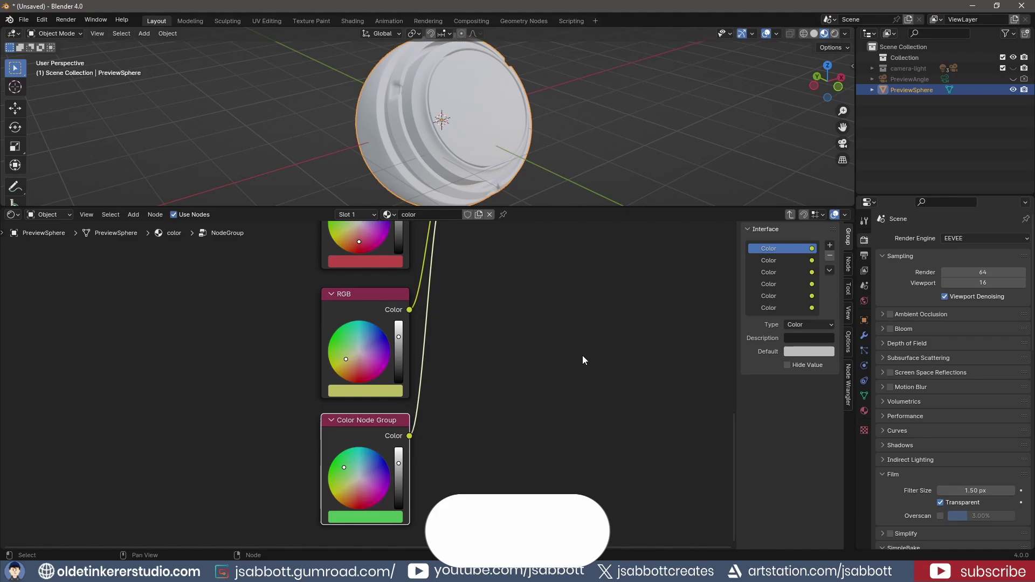
pyautogui.scroll(-2, 577, 318)
pyautogui.moveTo(568, 273); pyautogui.dragTo(571, 415, button='middle')
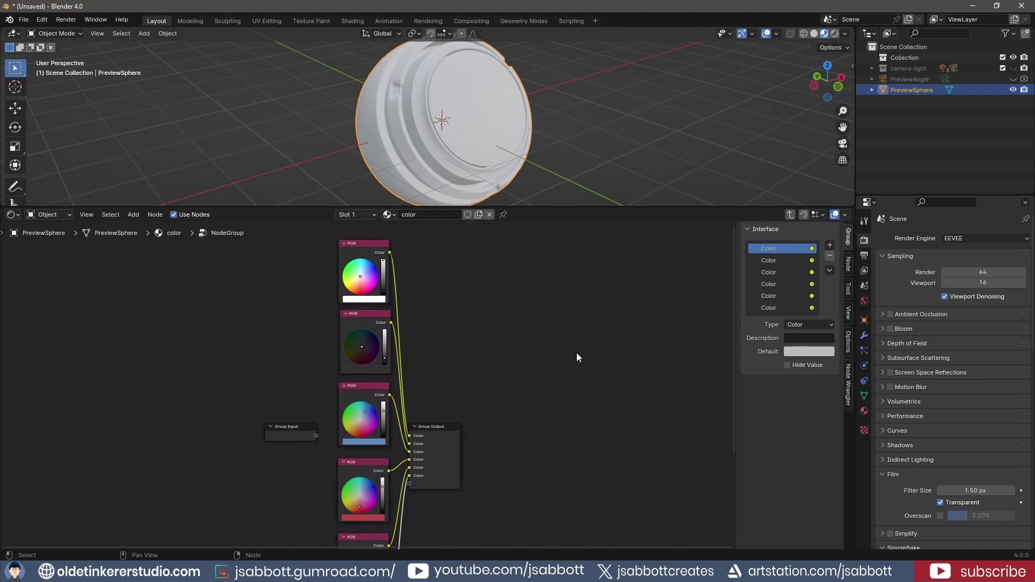
pyautogui.doubleClick(769, 248)
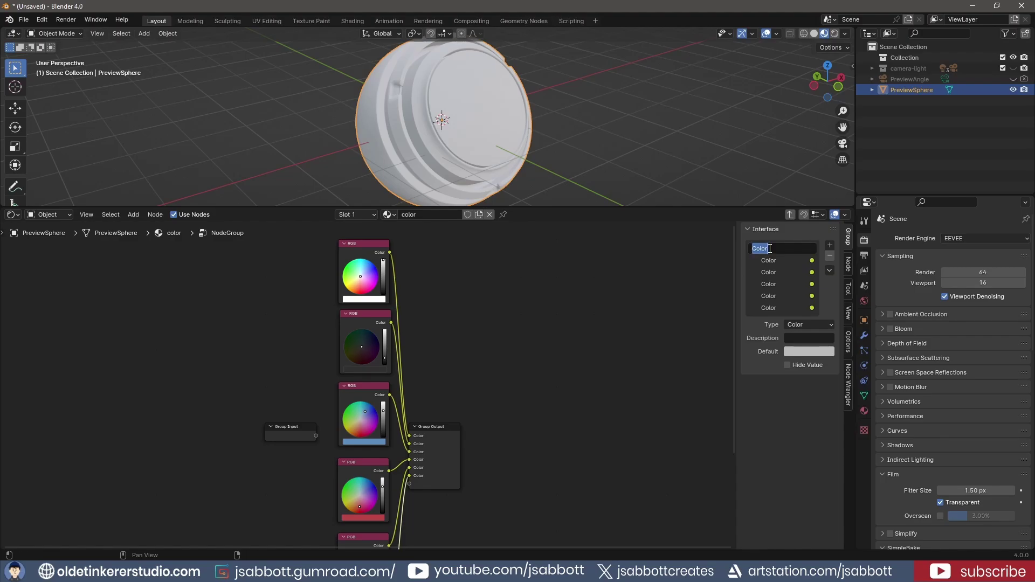
pyautogui.write('white')
pyautogui.press('Return')
pyautogui.doubleClick(774, 260)
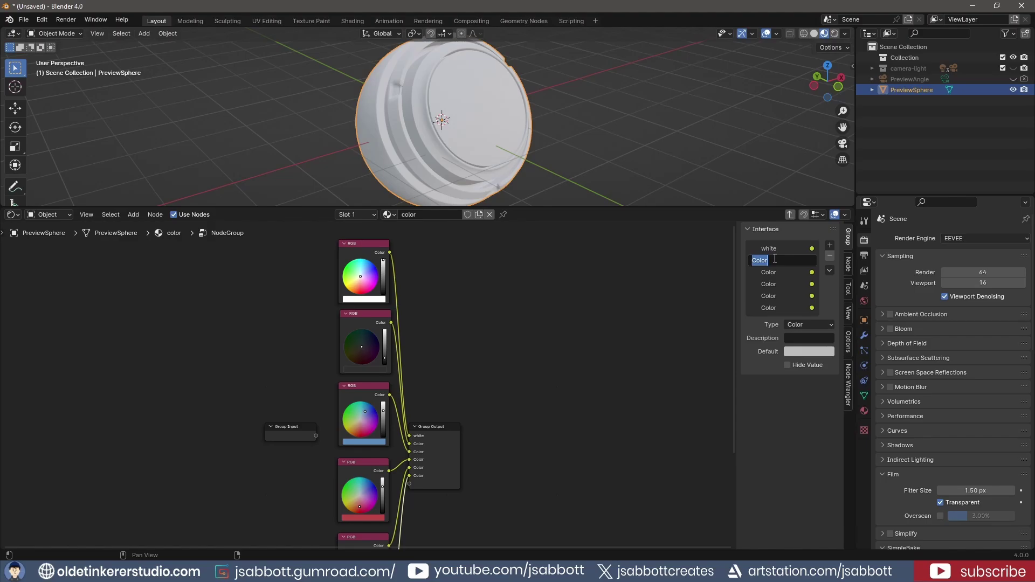
pyautogui.write('gray')
pyautogui.press('Return')
# - Rename the third and fourth group output sockets to "blue" and "red"
pyautogui.doubleClick(770, 273)
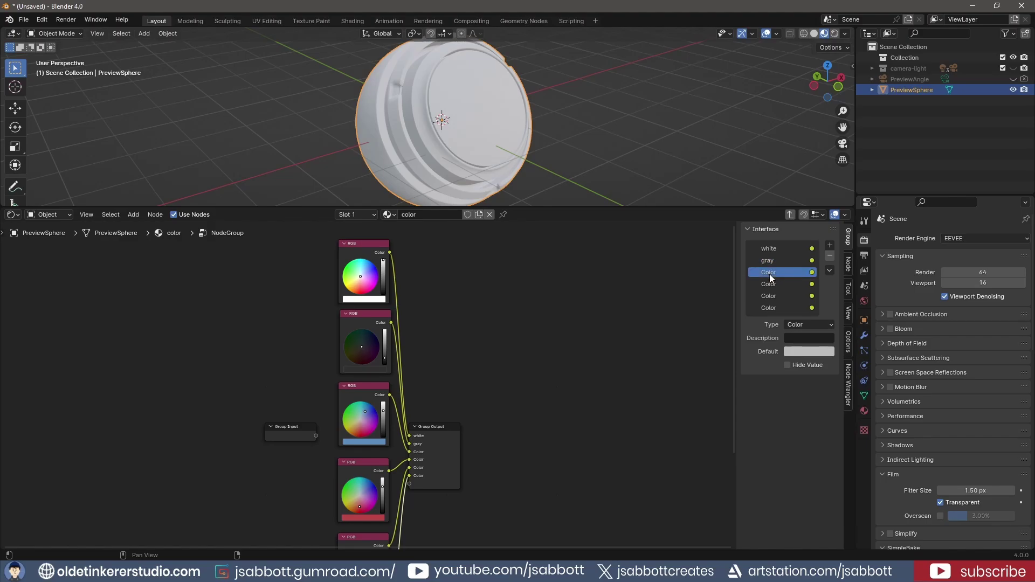
pyautogui.write('blue')
pyautogui.press('Return')
pyautogui.doubleClick(768, 285)
pyautogui.write('red')
pyautogui.press('Return')
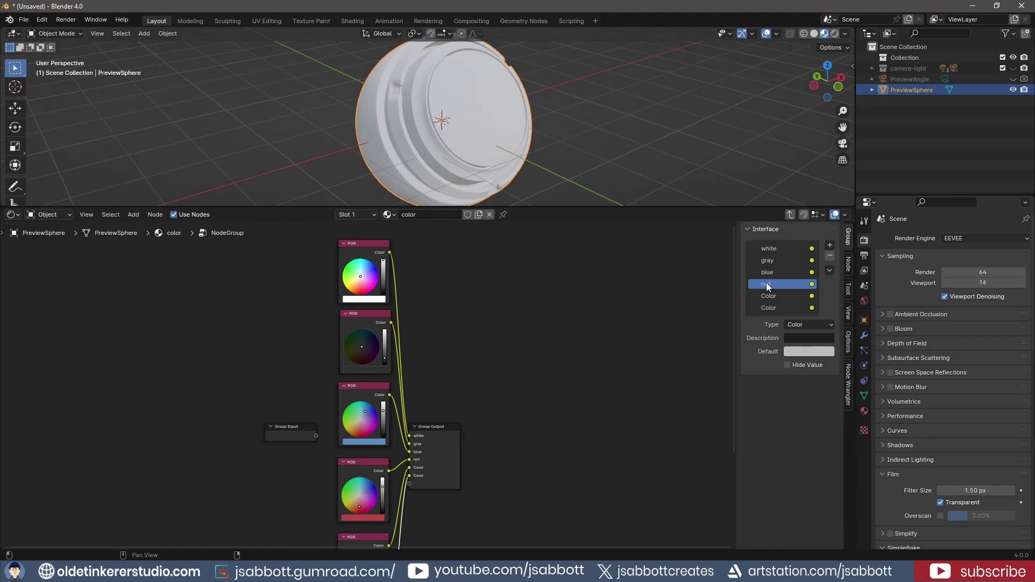
# - Rename the last two group output sockets to "yellow" and "green" and exit the node group
pyautogui.doubleClick(771, 296)
pyautogui.write('yellow')
pyautogui.press('Return')
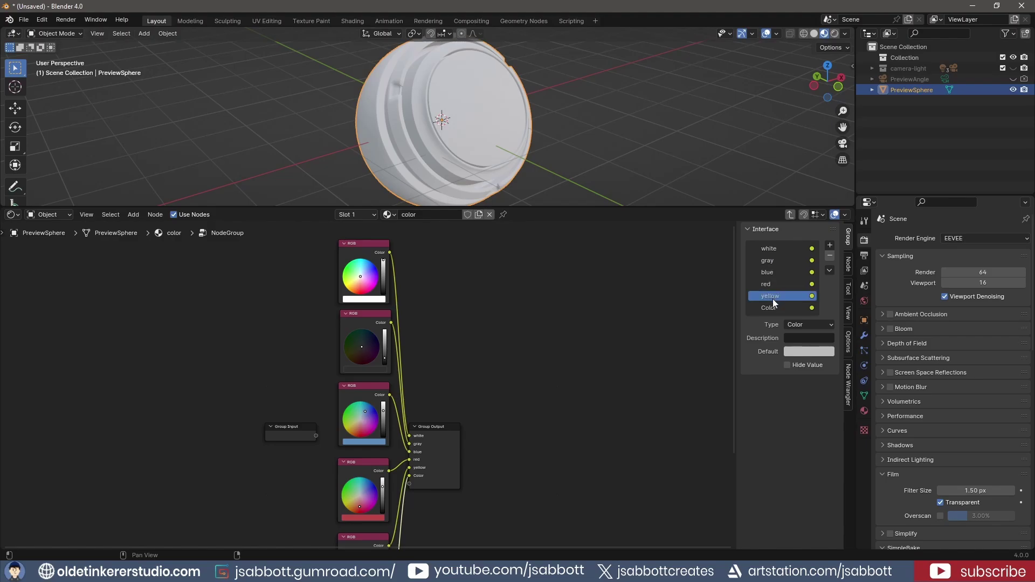
pyautogui.doubleClick(766, 308)
pyautogui.write('green')
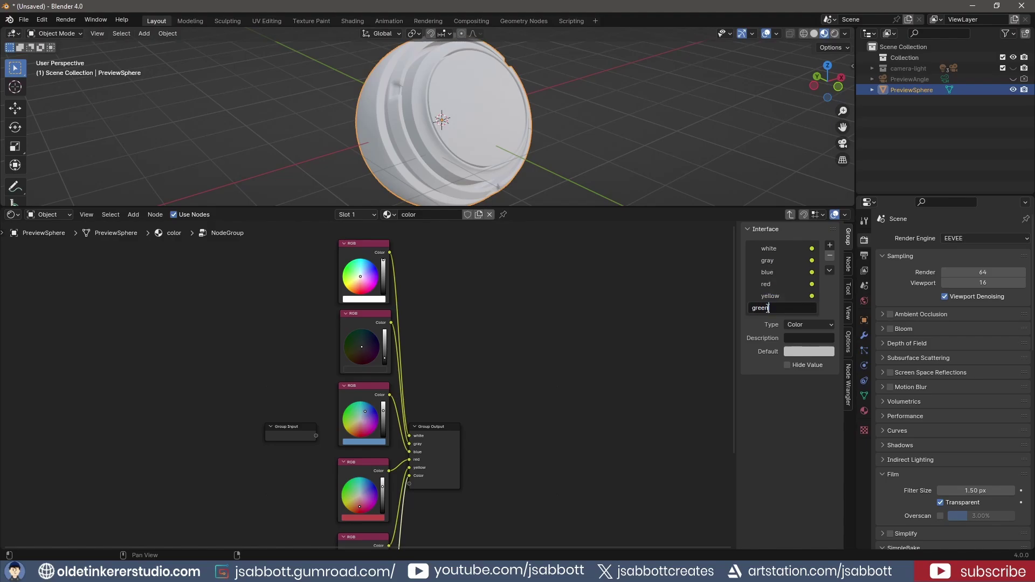
pyautogui.press('Tab')
pyautogui.press('Tab')
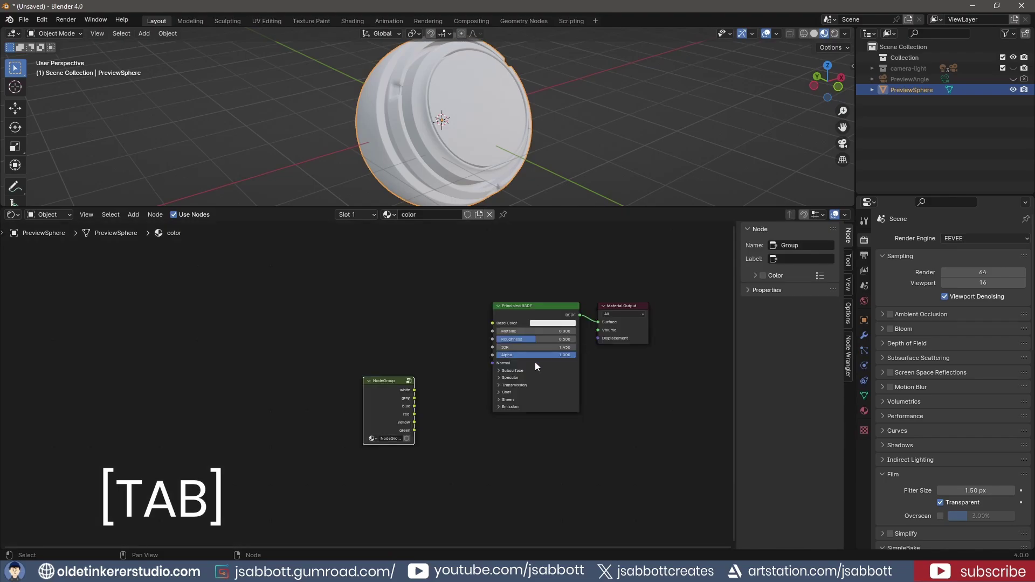
# - Move the node group up level with the Principled BSDF and label it "Color Node"
pyautogui.scroll(1, 404, 372)
pyautogui.moveTo(390, 384); pyautogui.dragTo(393, 319)
pyautogui.scroll(1, 456, 340)
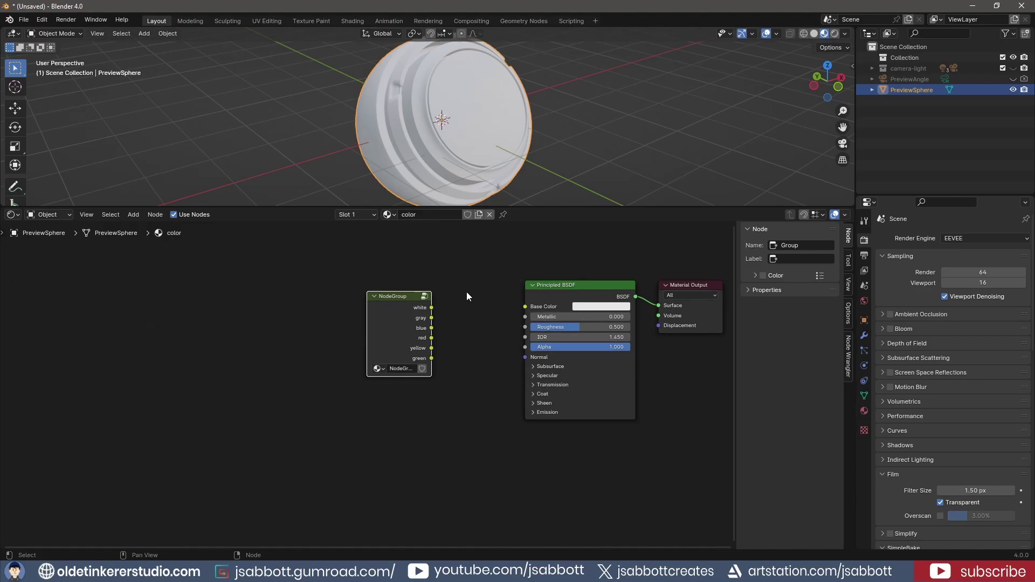
pyautogui.click(786, 259)
pyautogui.write('Color Node')
pyautogui.press('Return')
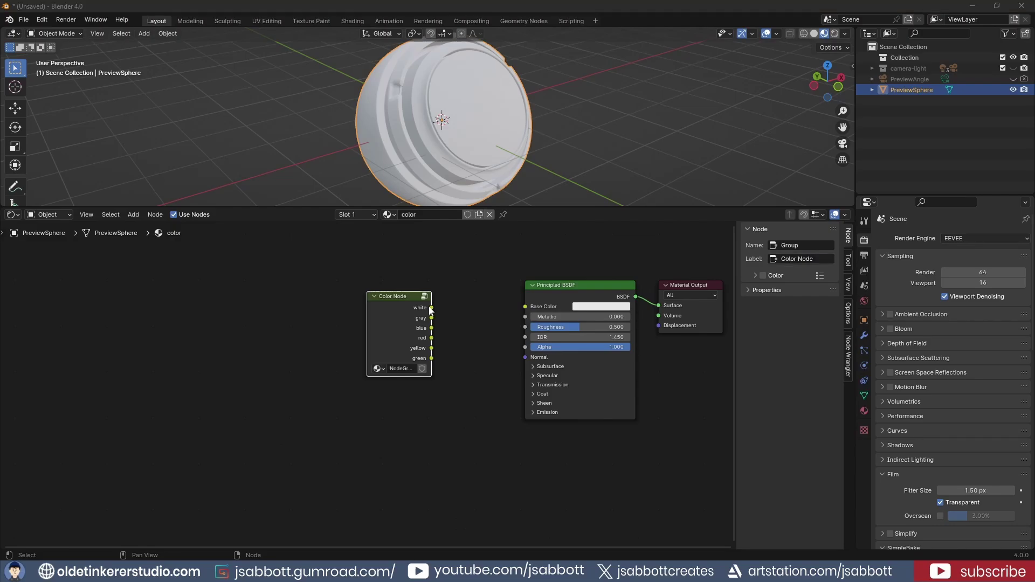
# - Link the Color Node's outputs one after another to the Principled BSDF's Base Color, from white through to green
pyautogui.moveTo(431, 308); pyautogui.dragTo(524, 307)
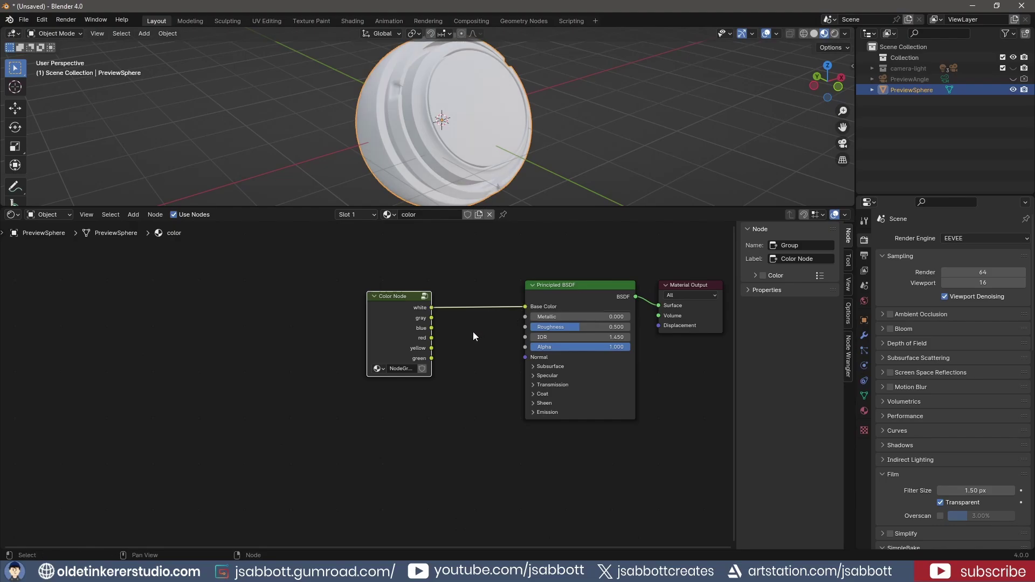
pyautogui.moveTo(432, 318); pyautogui.dragTo(527, 307)
pyautogui.moveTo(431, 328); pyautogui.dragTo(526, 306)
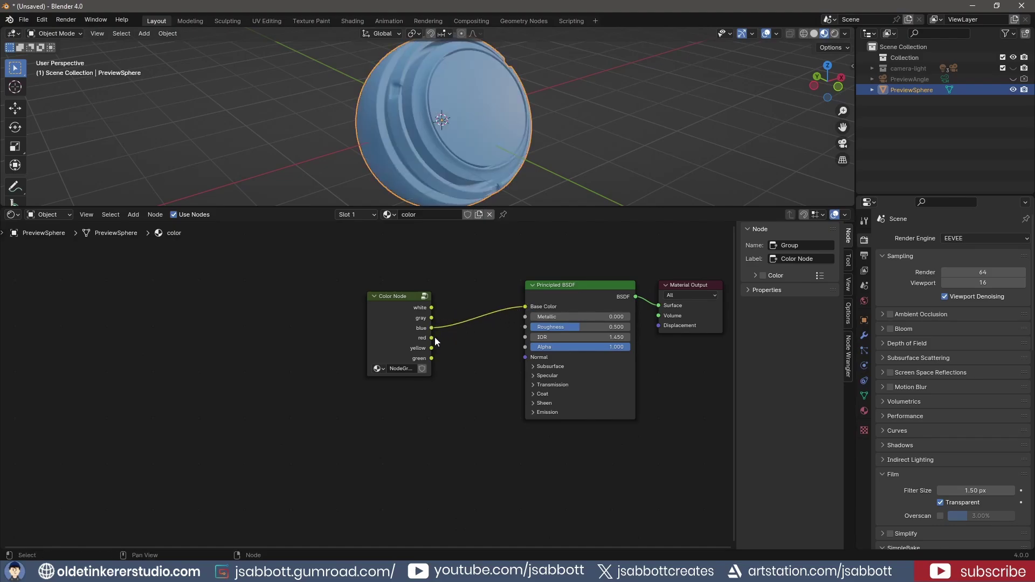
pyautogui.moveTo(432, 337); pyautogui.dragTo(523, 306)
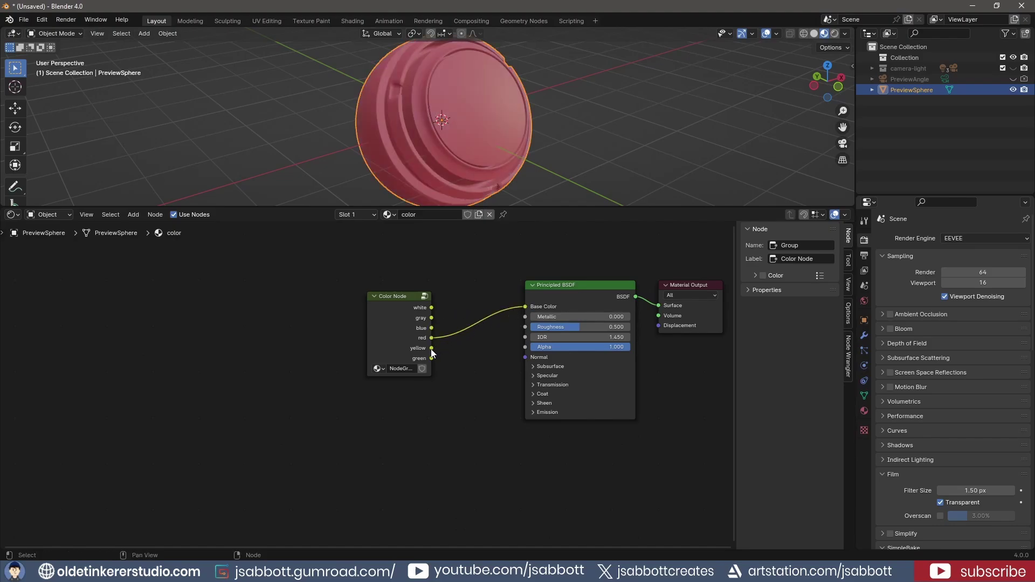
pyautogui.moveTo(432, 348); pyautogui.dragTo(525, 306)
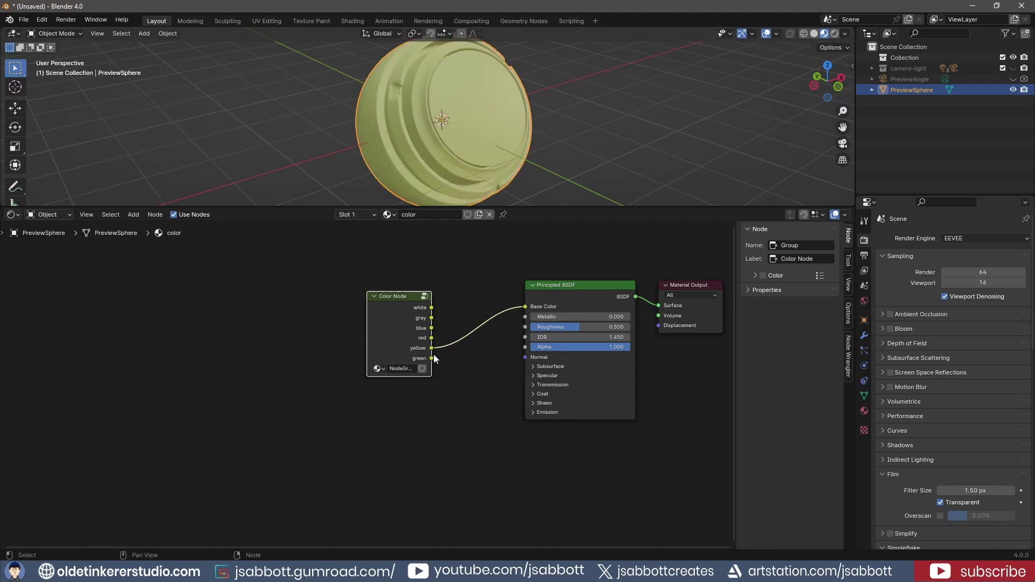
pyautogui.moveTo(432, 358); pyautogui.dragTo(525, 307)
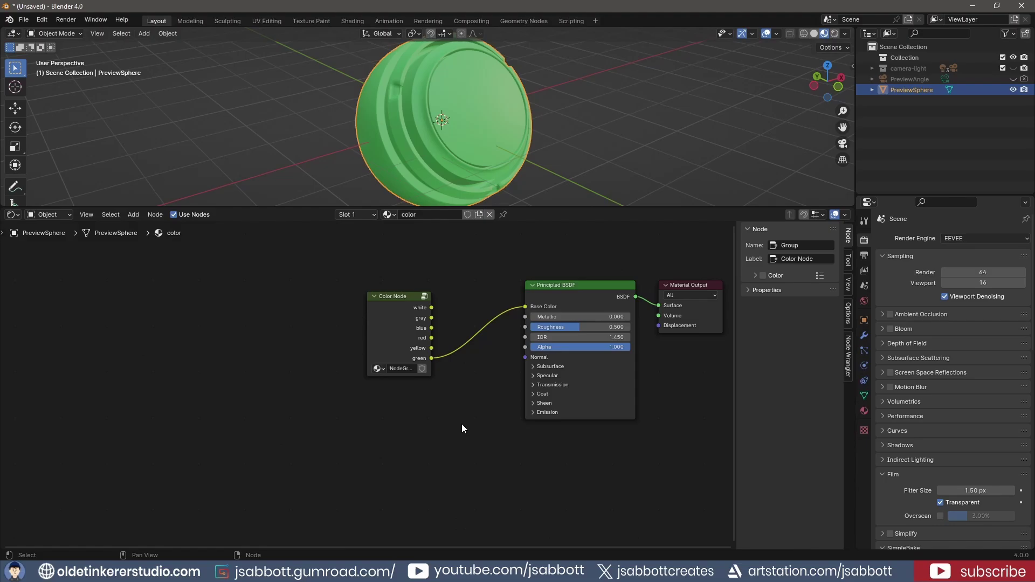
pyautogui.click(24, 21)
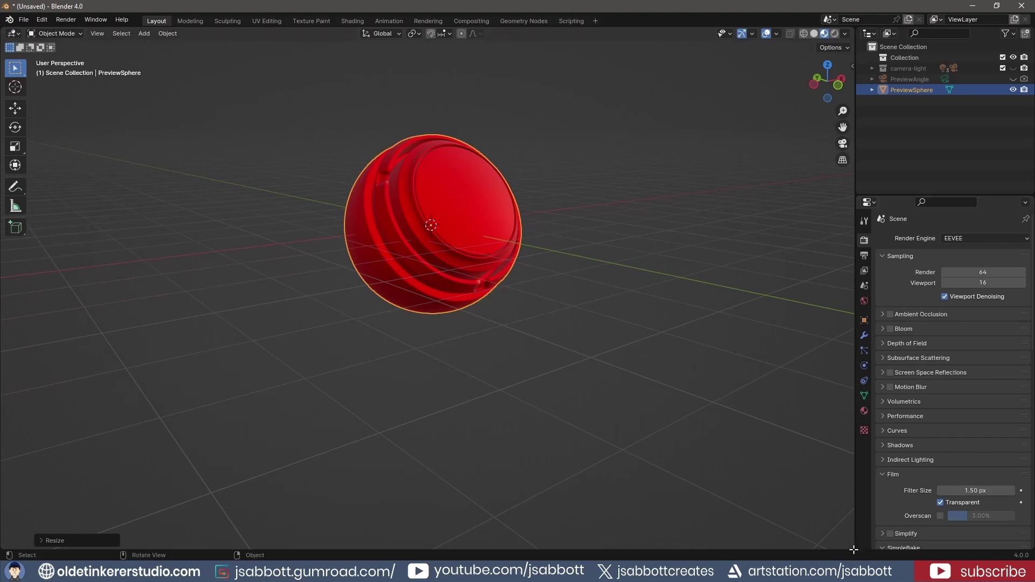
# - Split the 3D viewport horizontally and turn the lower area into a Shader Editor
pyautogui.moveTo(853, 550); pyautogui.dragTo(797, 235)
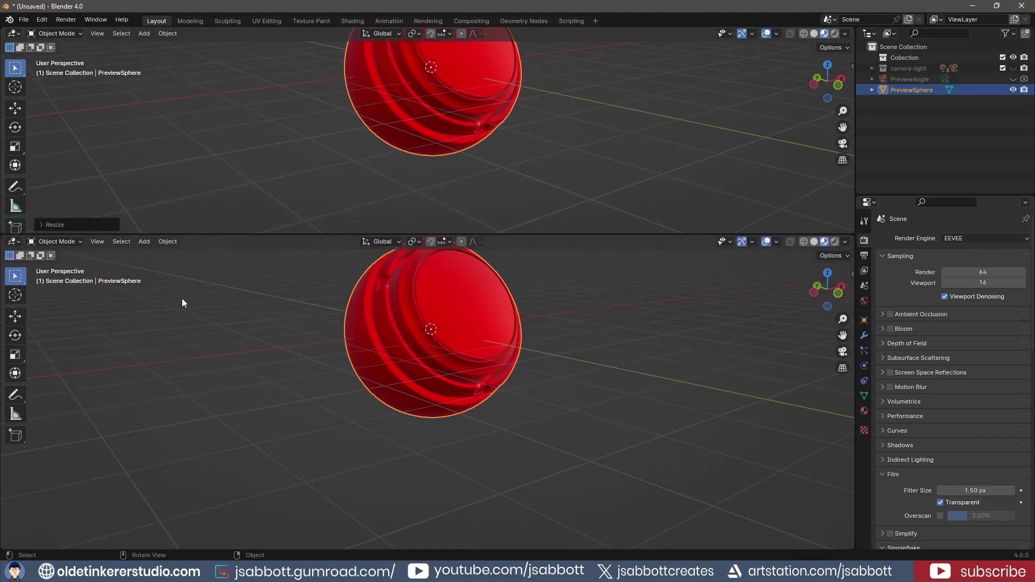
pyautogui.click(14, 242)
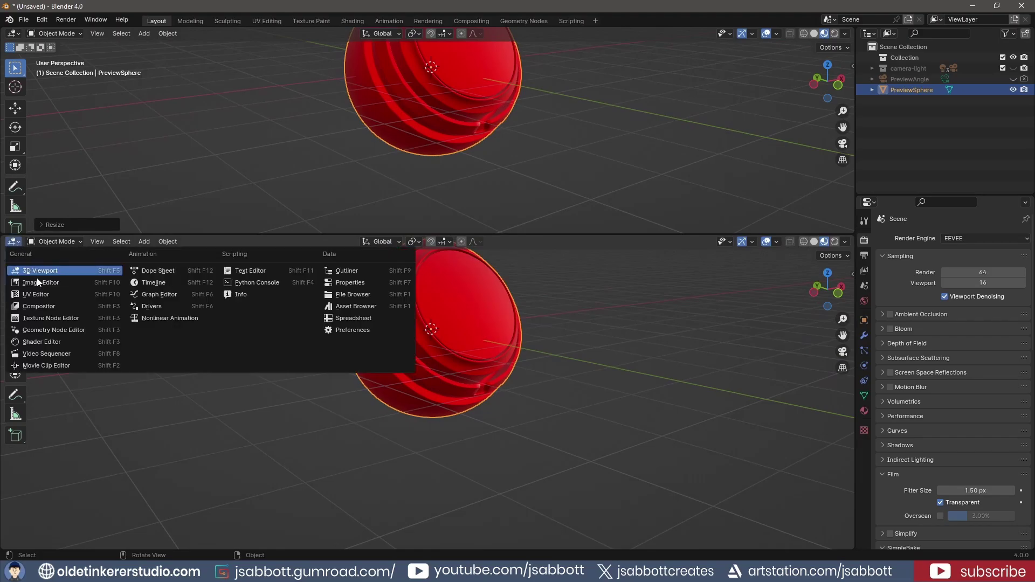
pyautogui.click(47, 347)
# - Create a new material named "color" on the PreviewSphere, hide the sidebar and frame its nodes
pyautogui.click(477, 243)
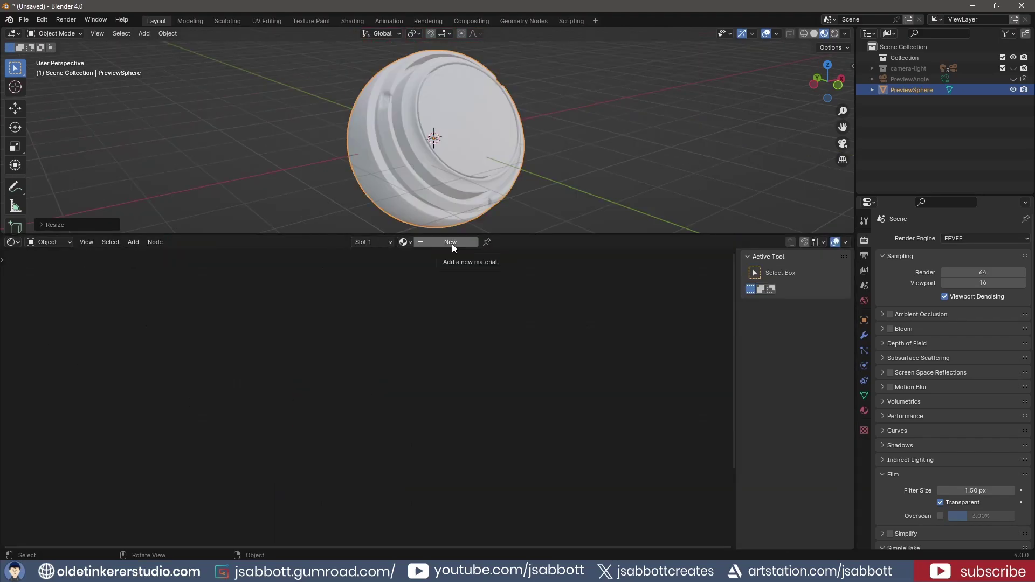
pyautogui.click(451, 244)
pyautogui.doubleClick(449, 244)
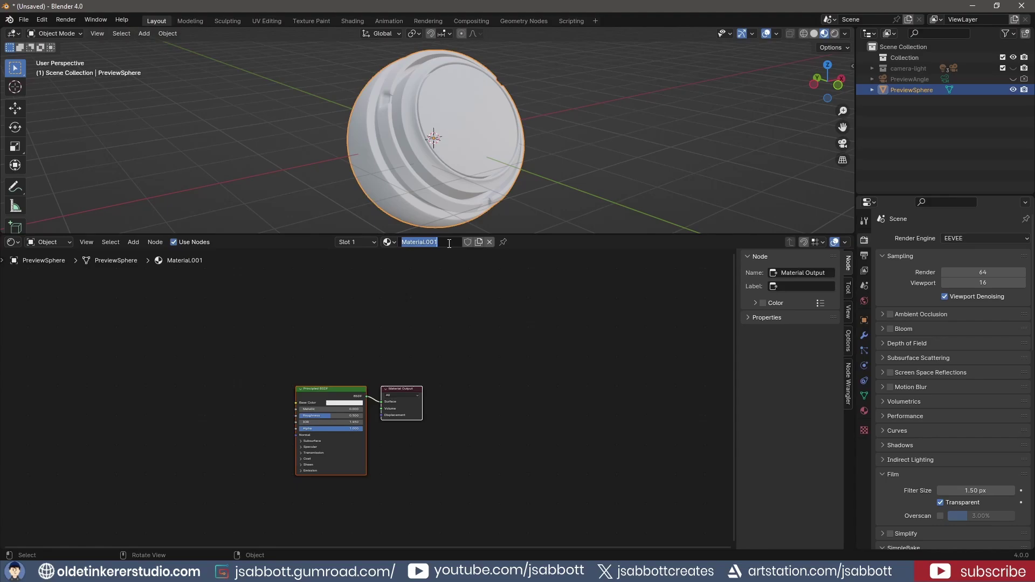
pyautogui.write('color')
pyautogui.press('Return')
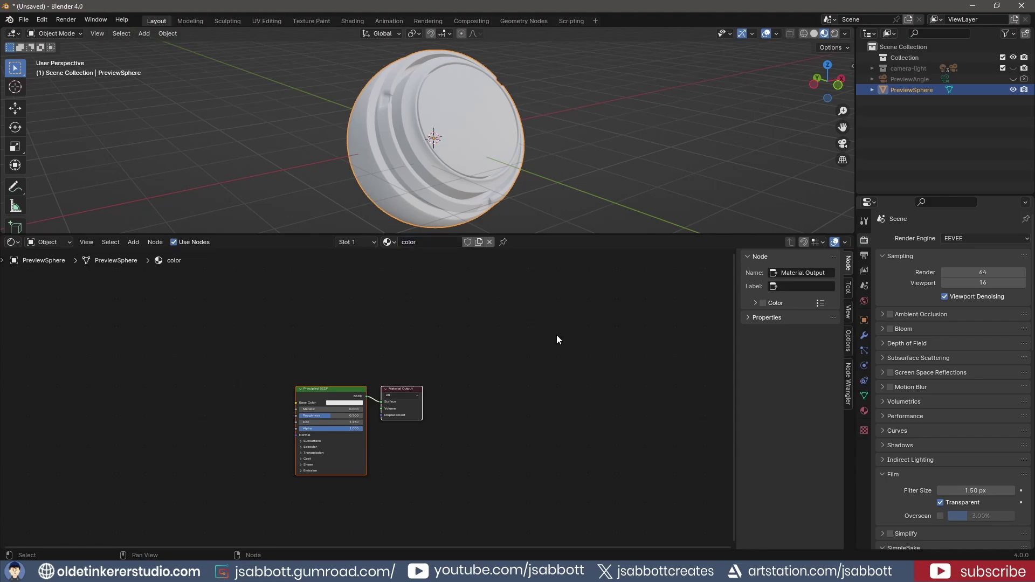
pyautogui.press('n')
pyautogui.press('Home')
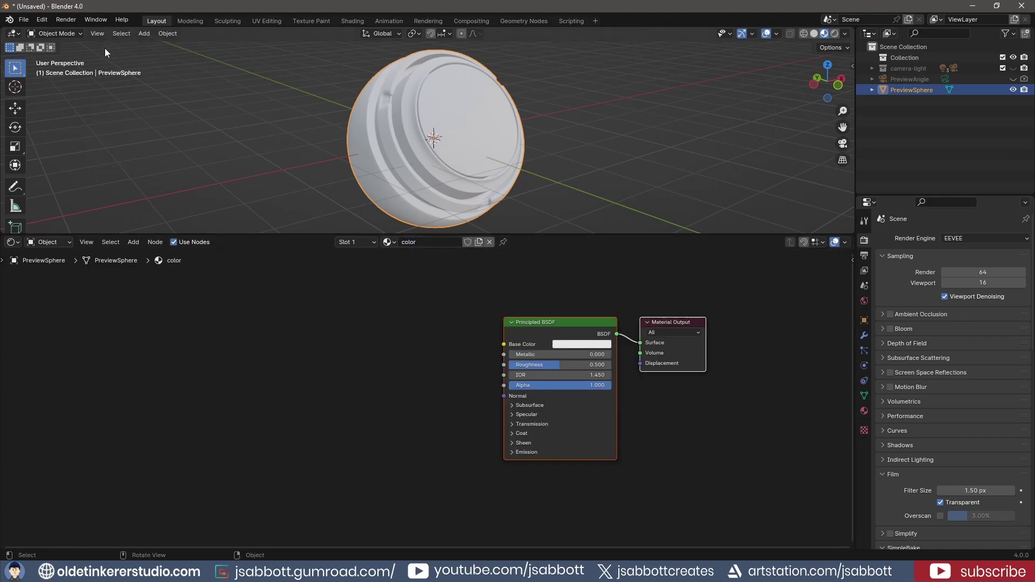
# - Append the NodeGroup node tree from color-node-group.blend in the Color Node project folder
pyautogui.click(24, 21)
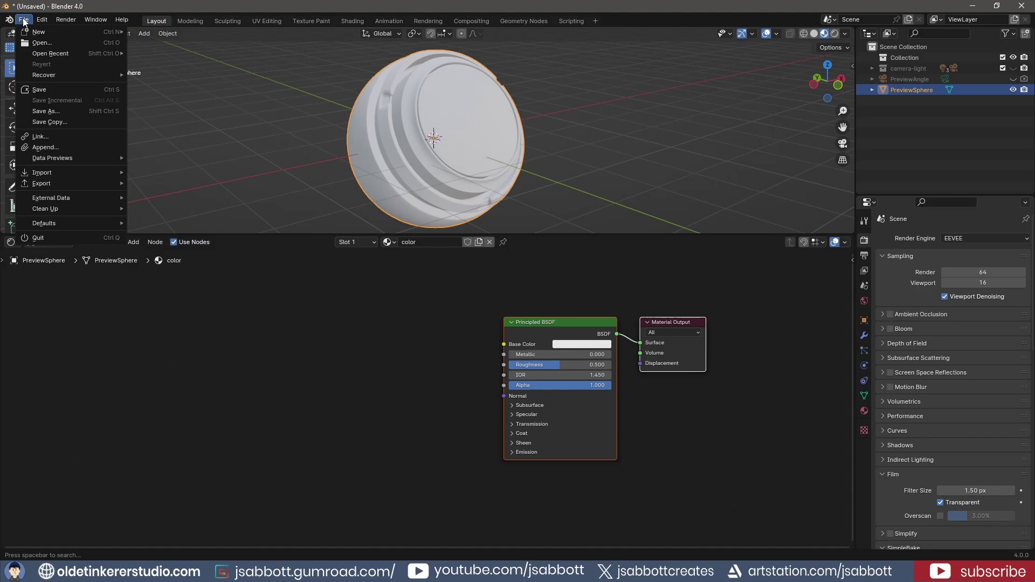
pyautogui.click(73, 147)
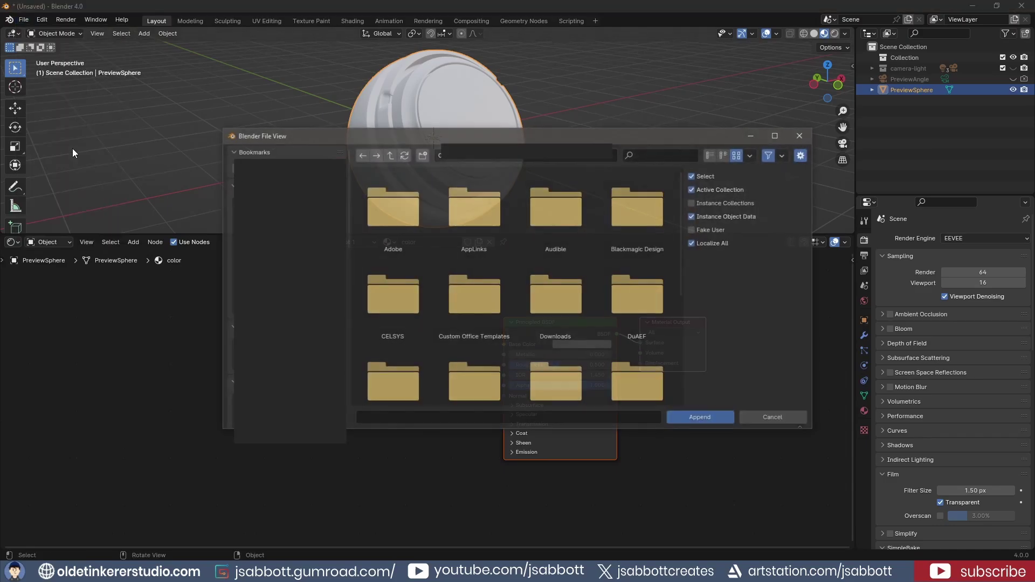
pyautogui.click(259, 214)
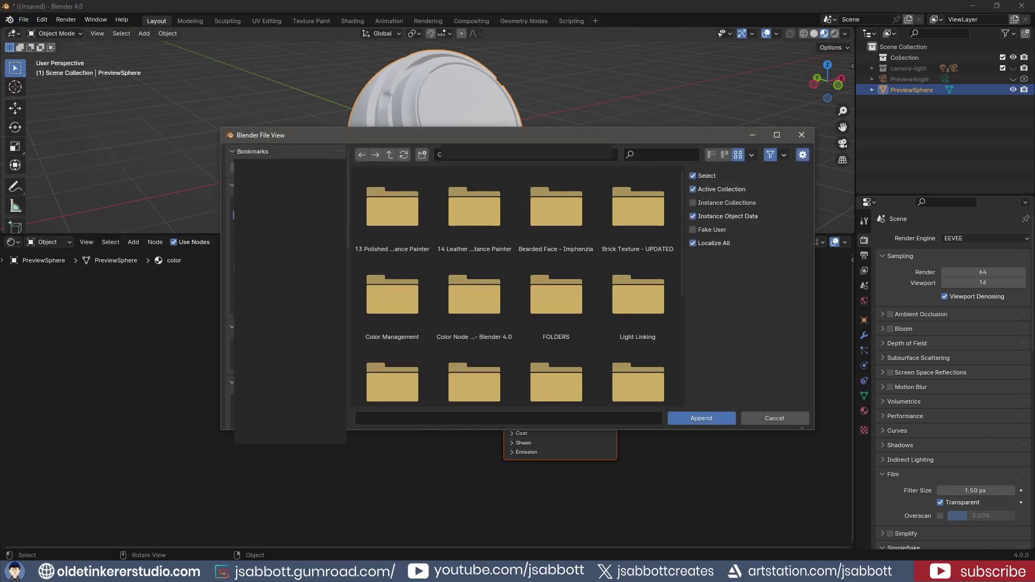
pyautogui.doubleClick(480, 302)
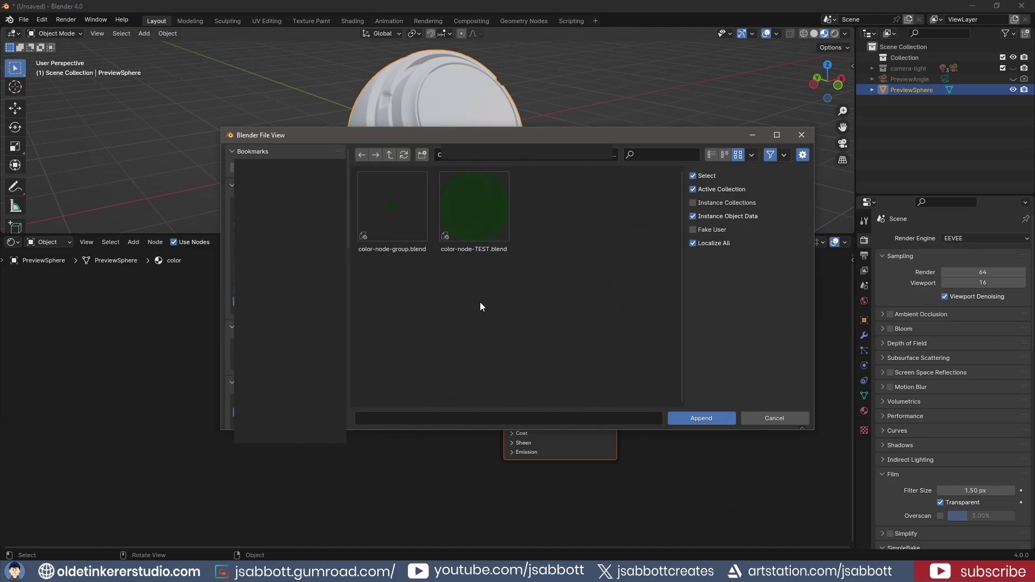
pyautogui.doubleClick(385, 211)
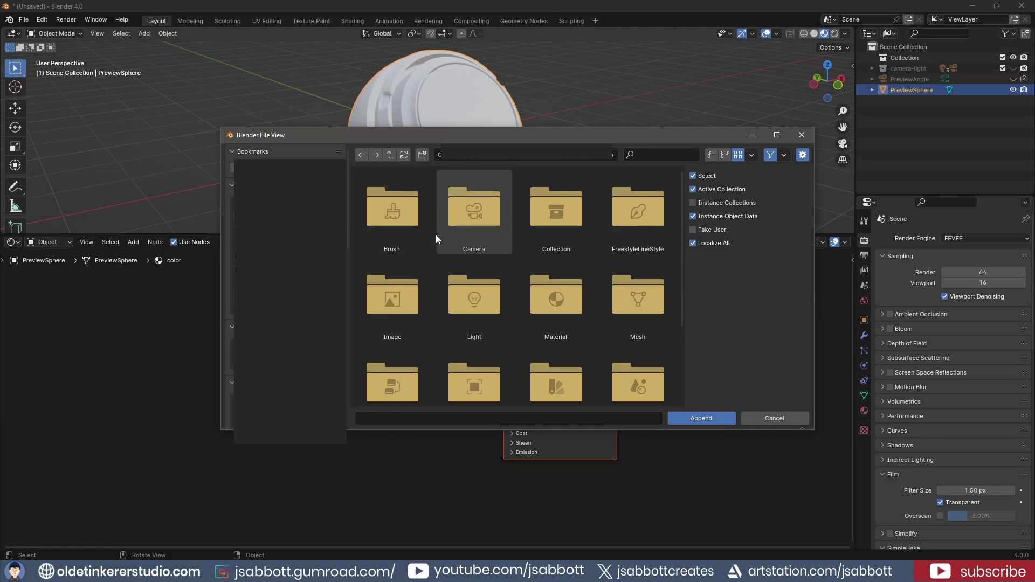
pyautogui.scroll(-2, 431, 243)
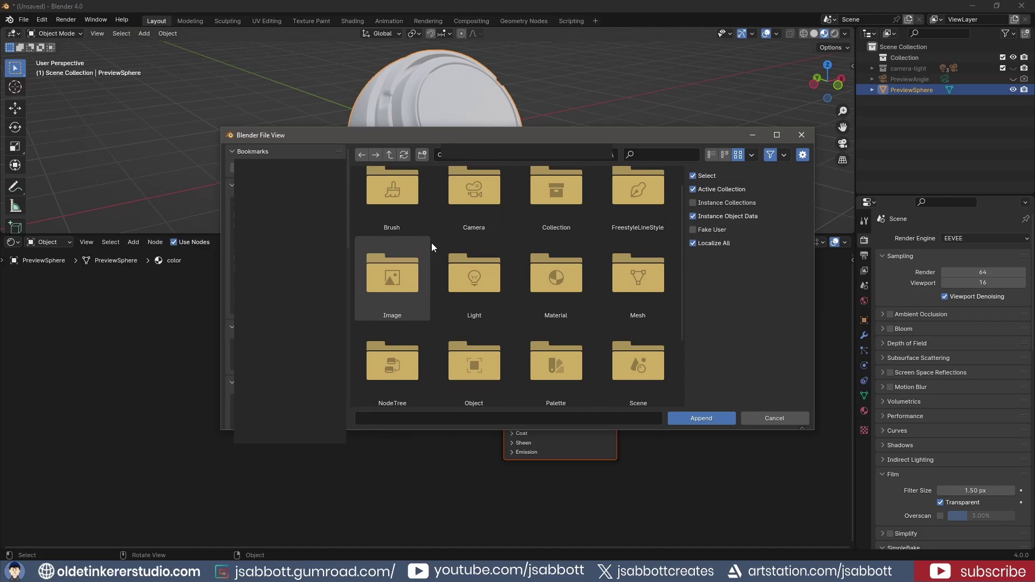
pyautogui.doubleClick(393, 348)
pyautogui.click(393, 216)
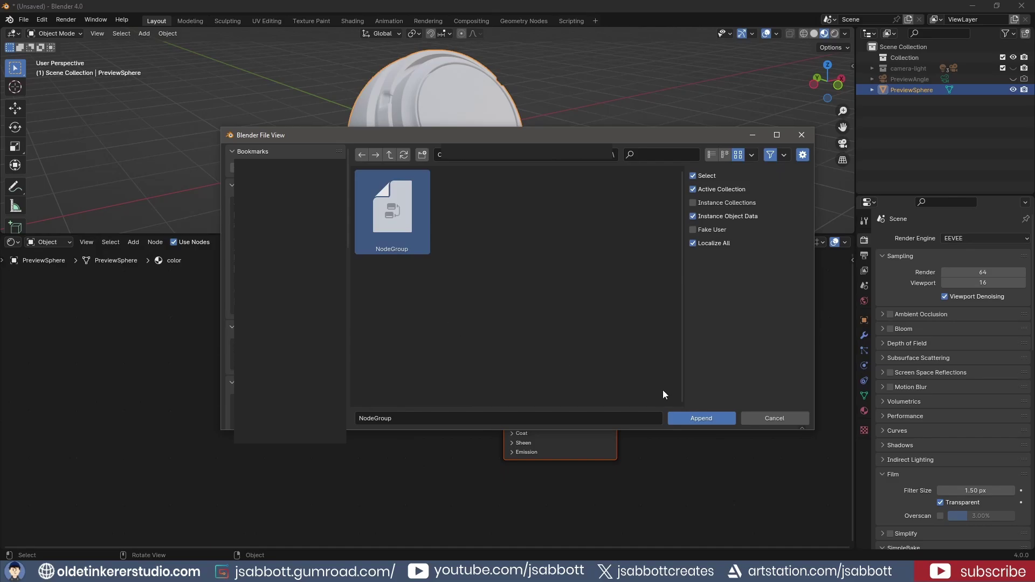
pyautogui.click(702, 418)
# - Add the appended NodeGroup to the "color" material, placing it left of the Principled BSDF
pyautogui.hotkey('shift', 'a')
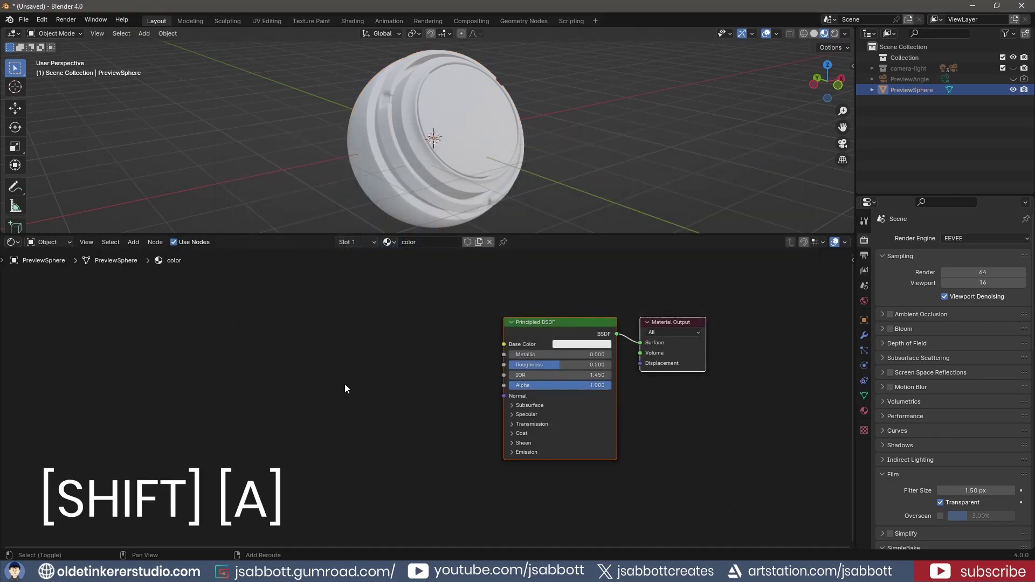
pyautogui.moveTo(345, 485)
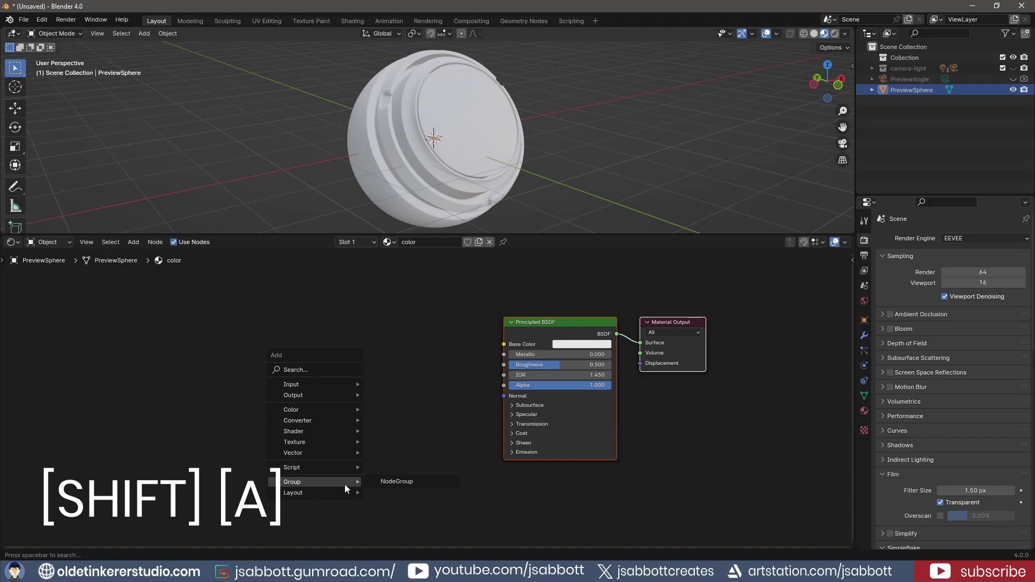
pyautogui.click(393, 483)
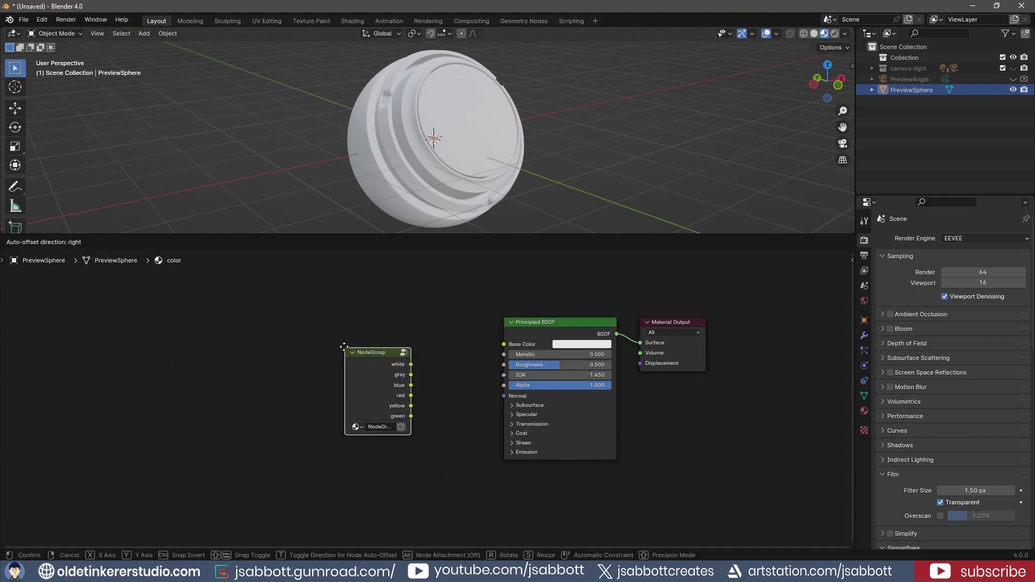
pyautogui.click(343, 344)
# - Link the appended NodeGroup's six outputs in turn to the Principled BSDF's Base Color, ending with green
pyautogui.moveTo(413, 363); pyautogui.dragTo(501, 345)
pyautogui.moveTo(410, 373); pyautogui.dragTo(504, 345)
pyautogui.moveTo(410, 384); pyautogui.dragTo(503, 344)
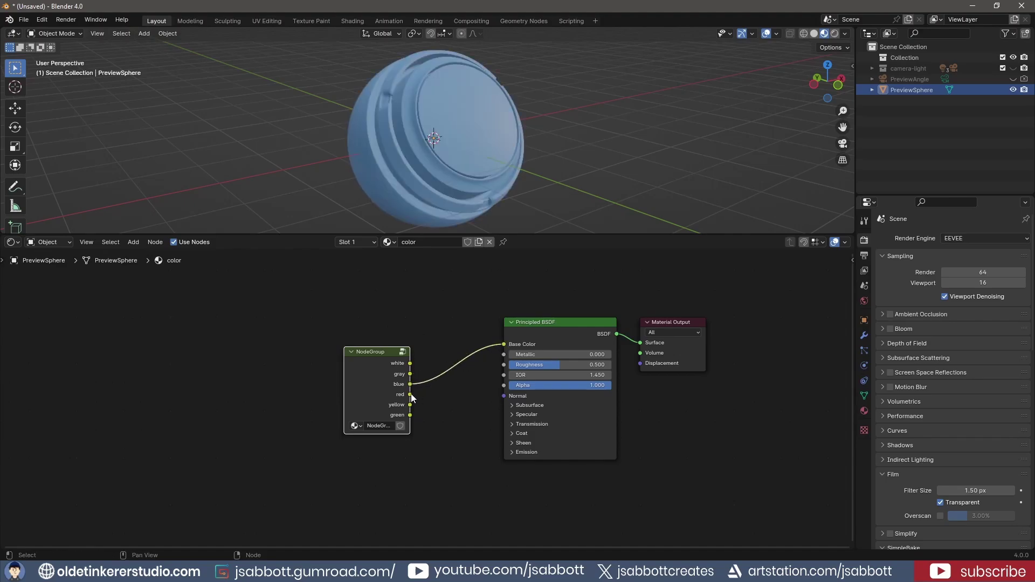
pyautogui.moveTo(410, 394); pyautogui.dragTo(503, 344)
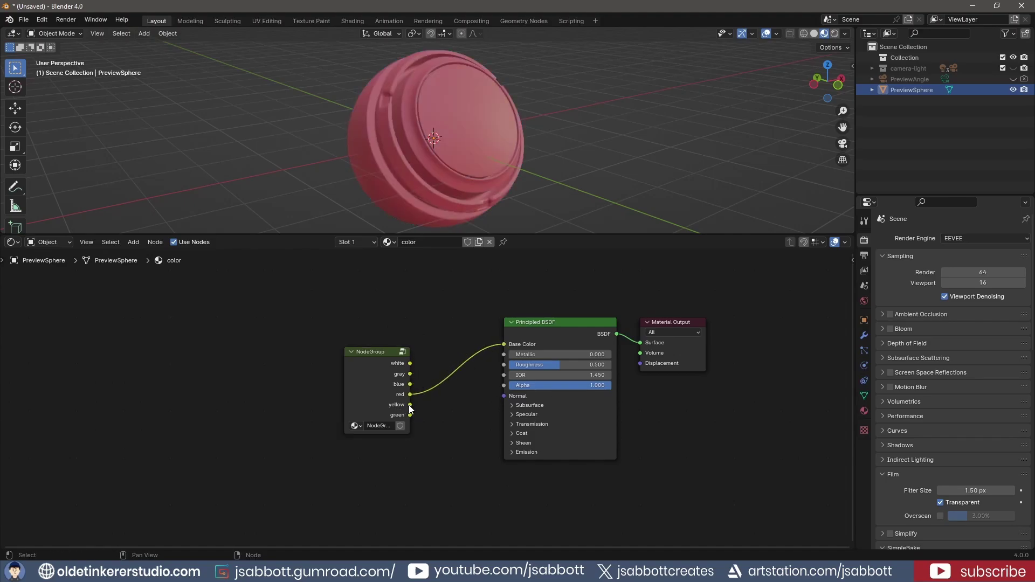
pyautogui.moveTo(410, 405); pyautogui.dragTo(504, 344)
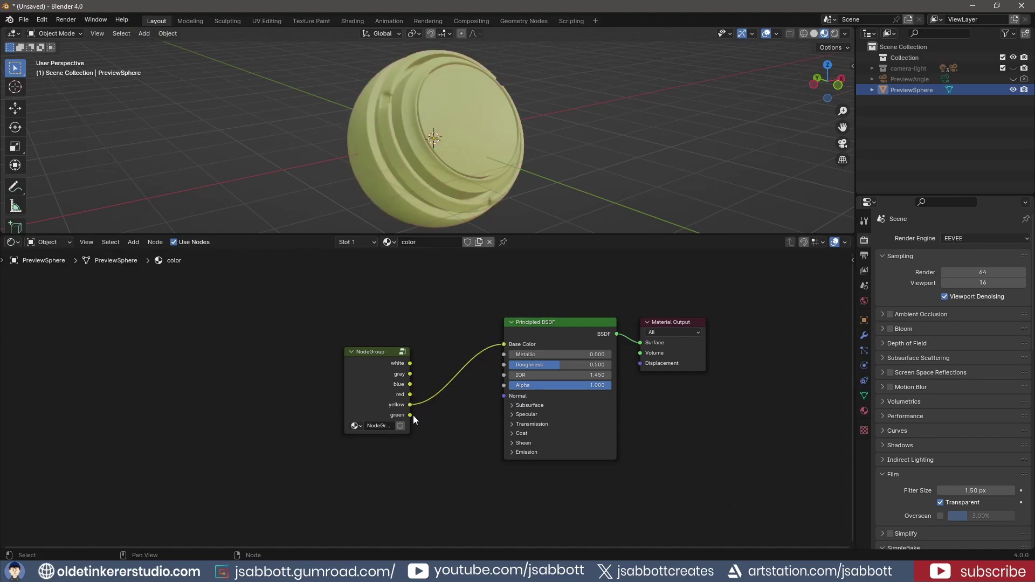
pyautogui.moveTo(410, 416); pyautogui.dragTo(504, 344)
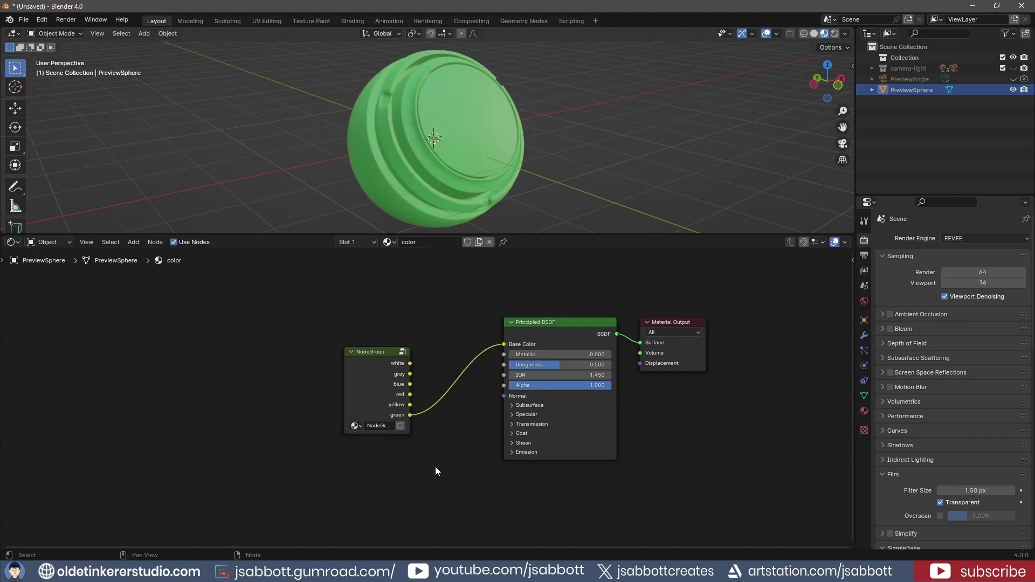